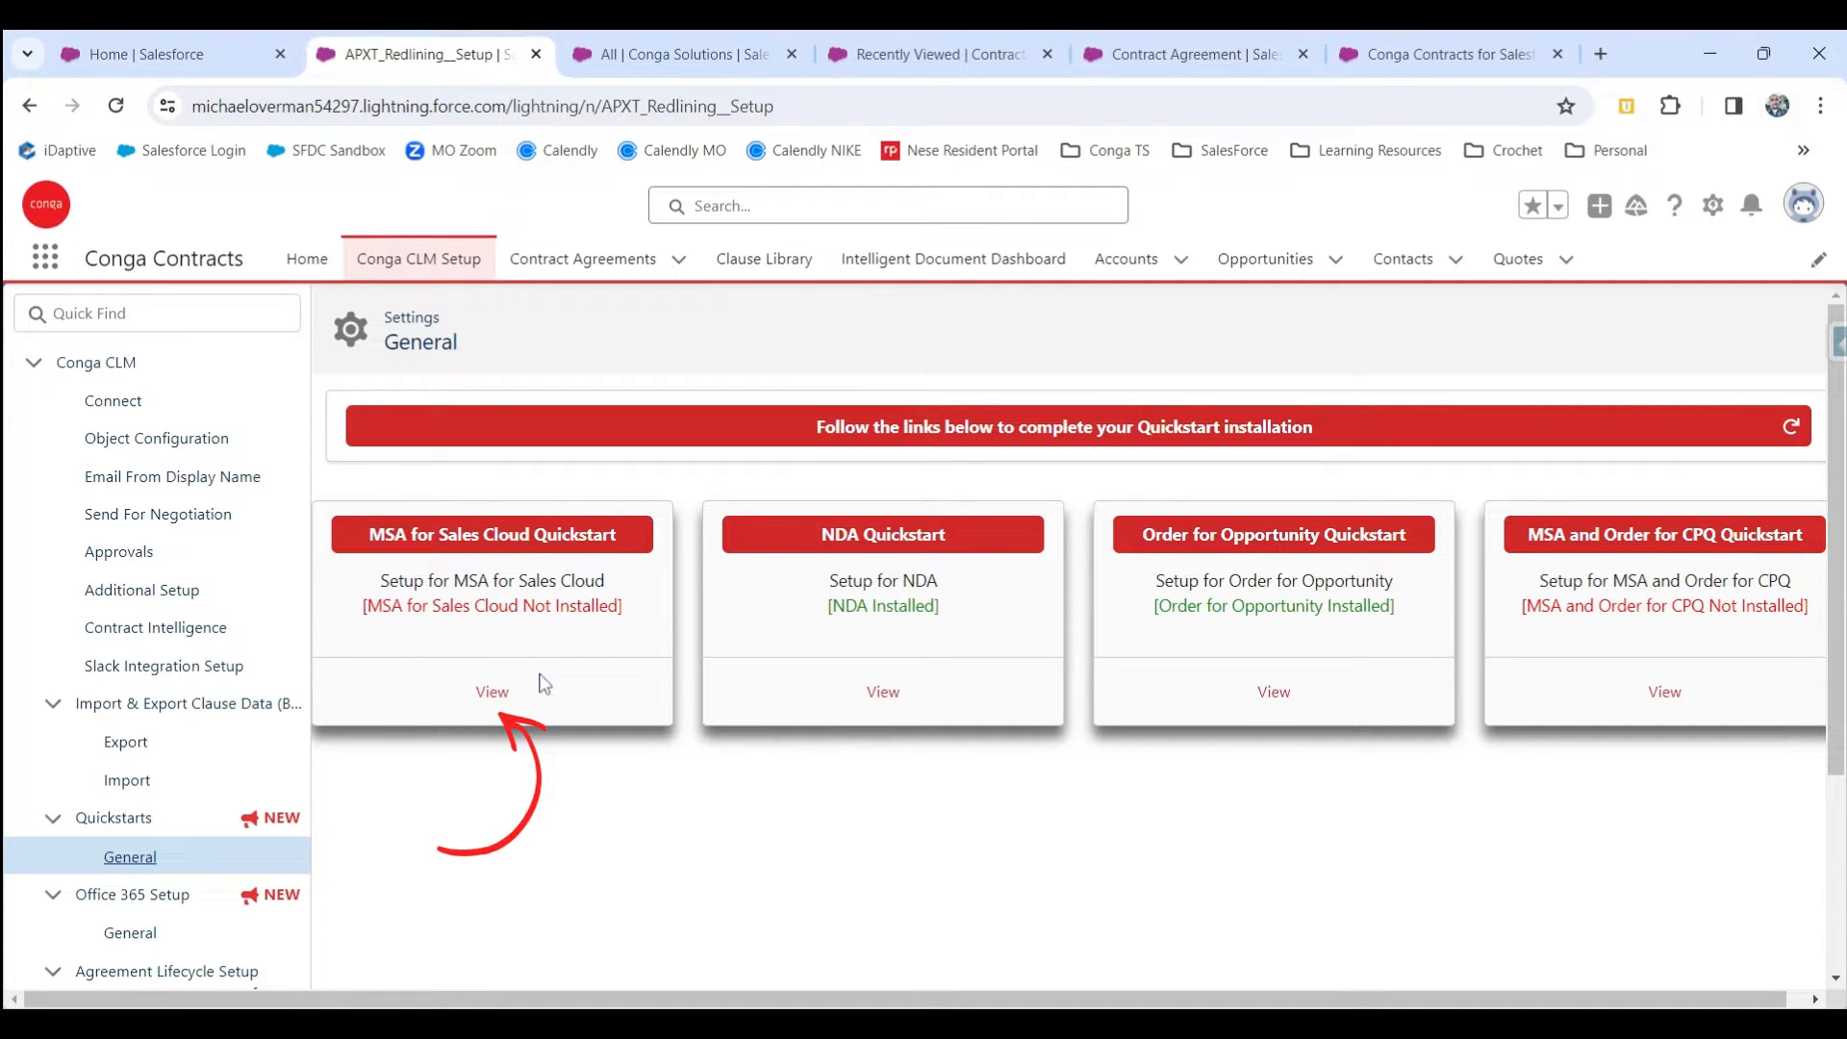
Open the MSA for Sales Cloud Quickstart details and start its package install, agreeing to the clause and templates disclaimer.
left_click(494, 698)
scroll(533, 716, "down", 2)
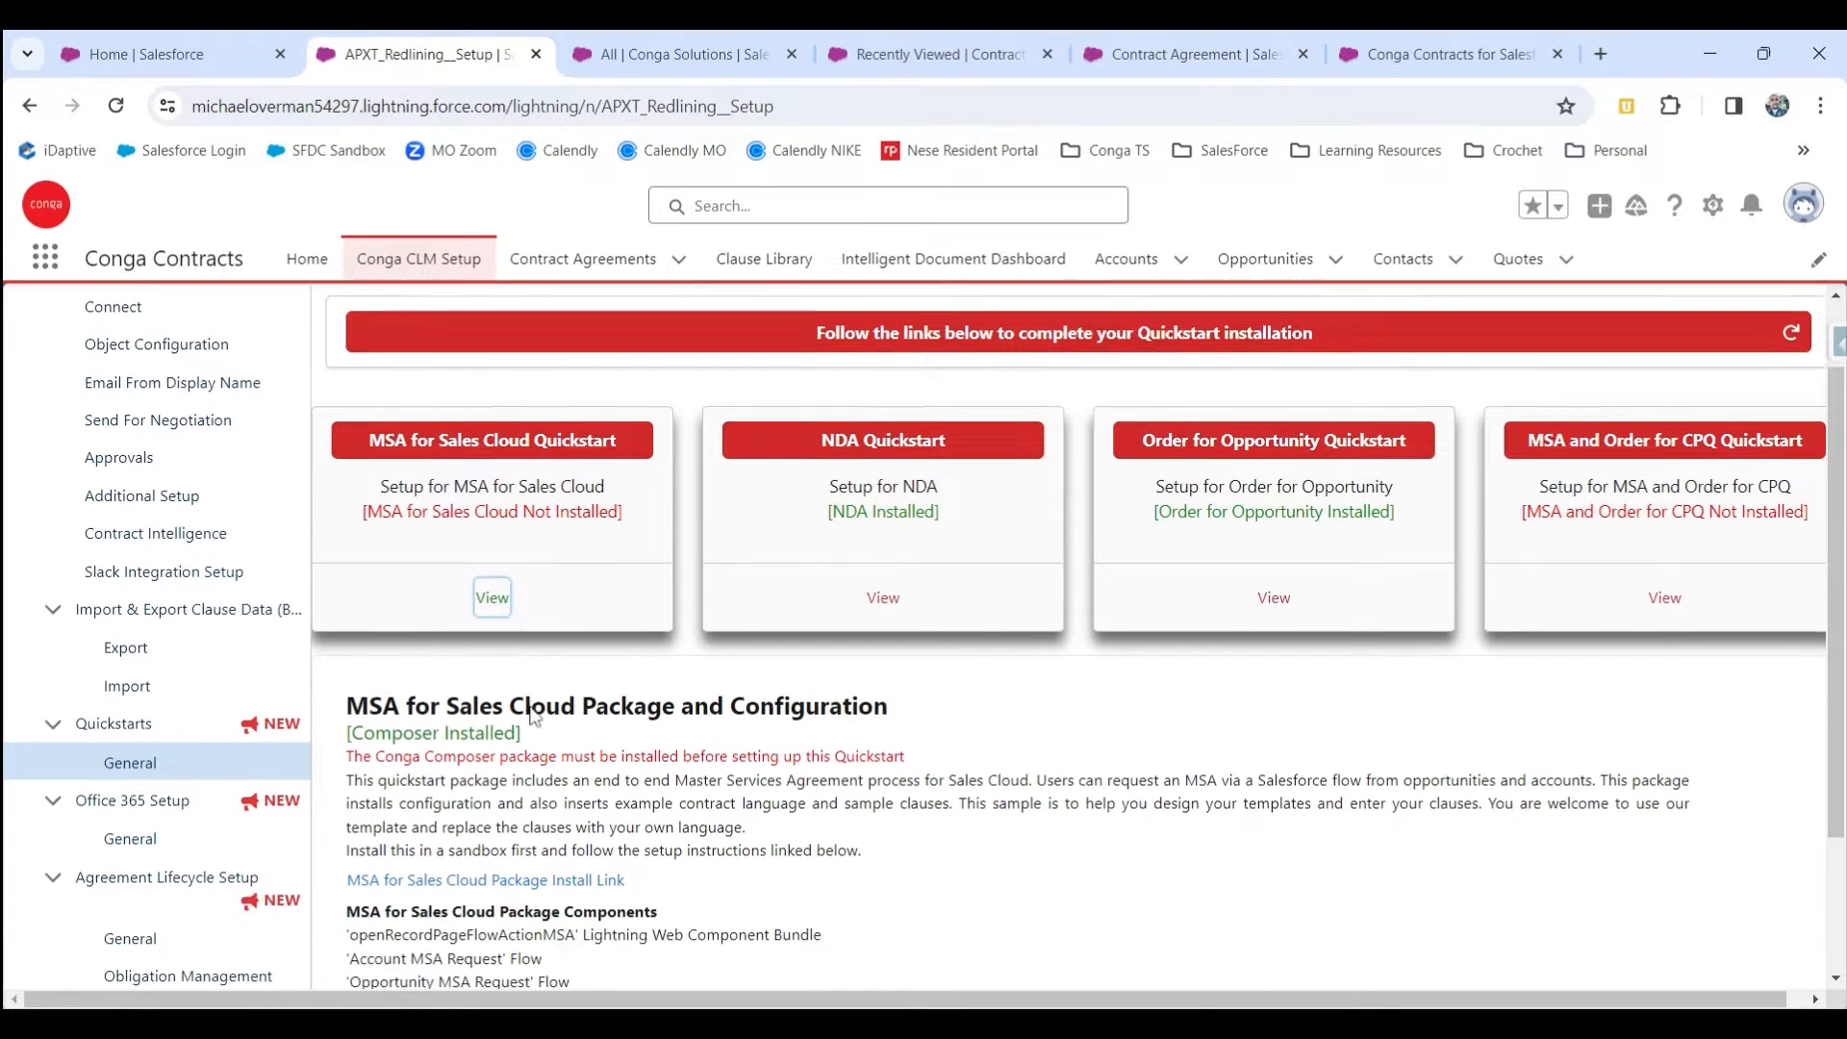
scroll(534, 717, "down", 2)
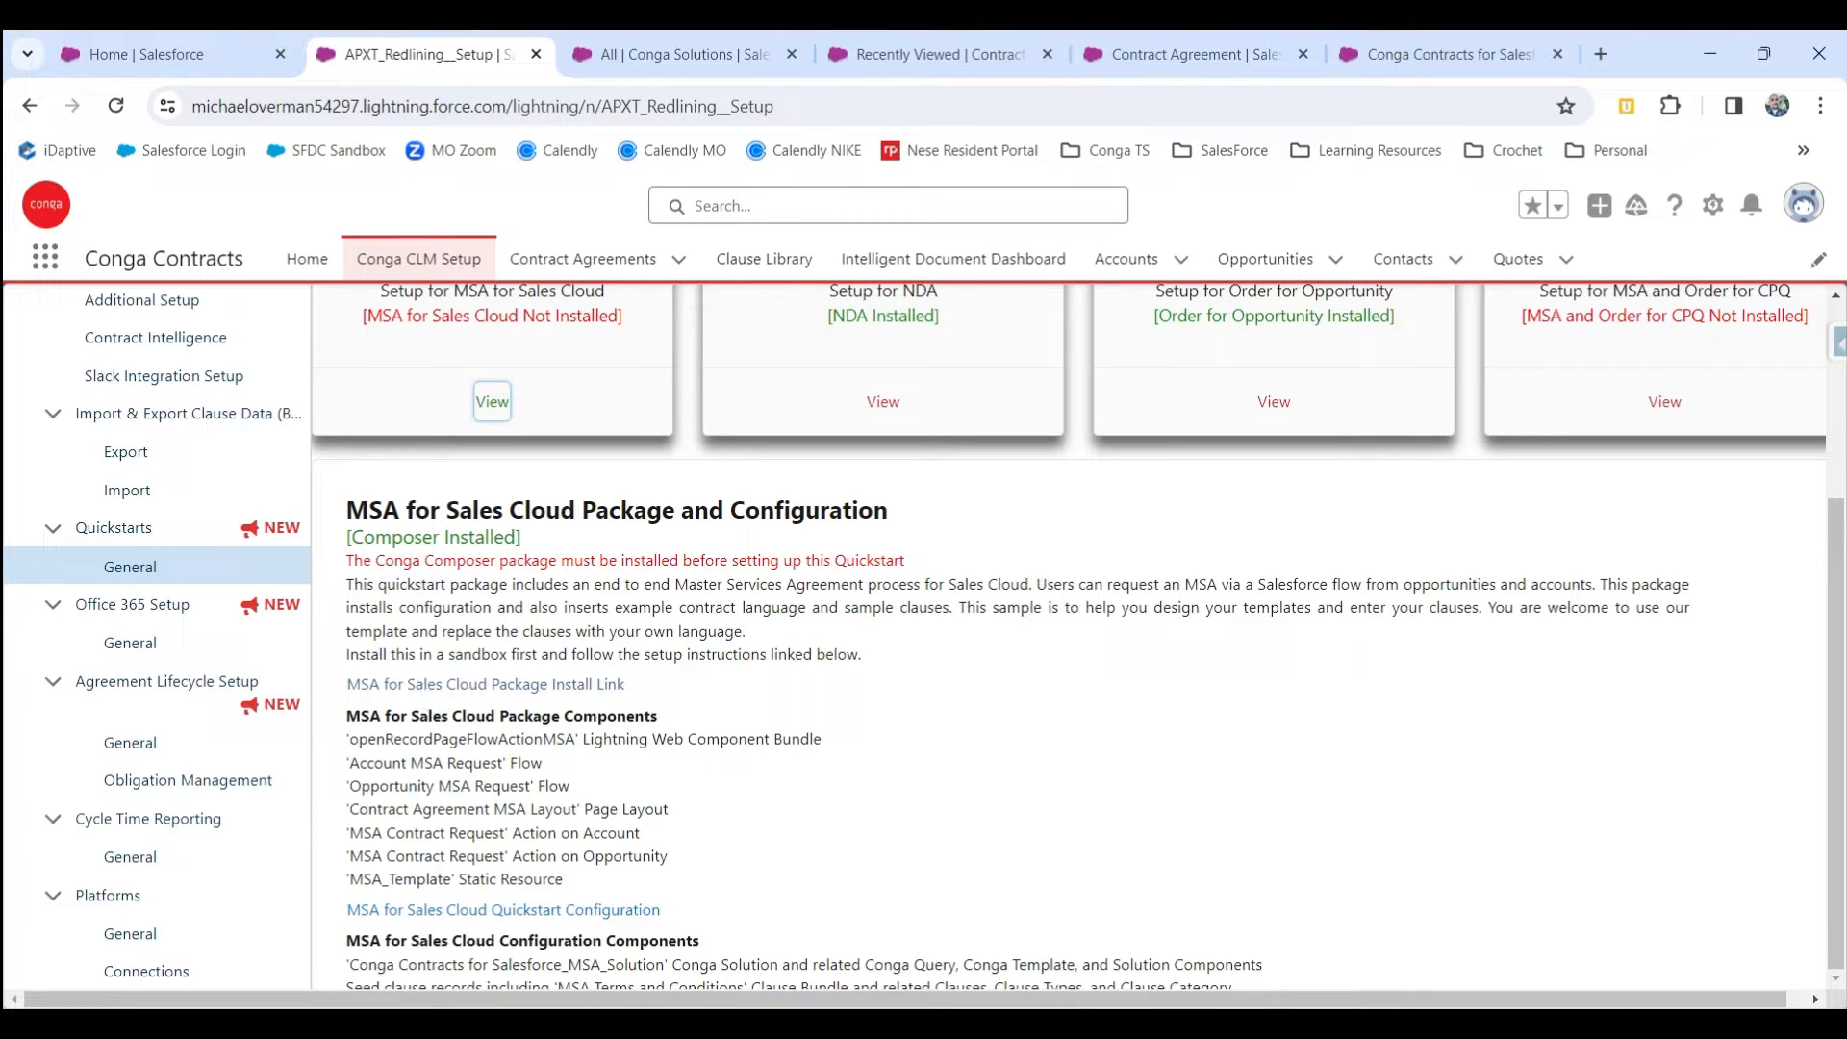
left_click(430, 683)
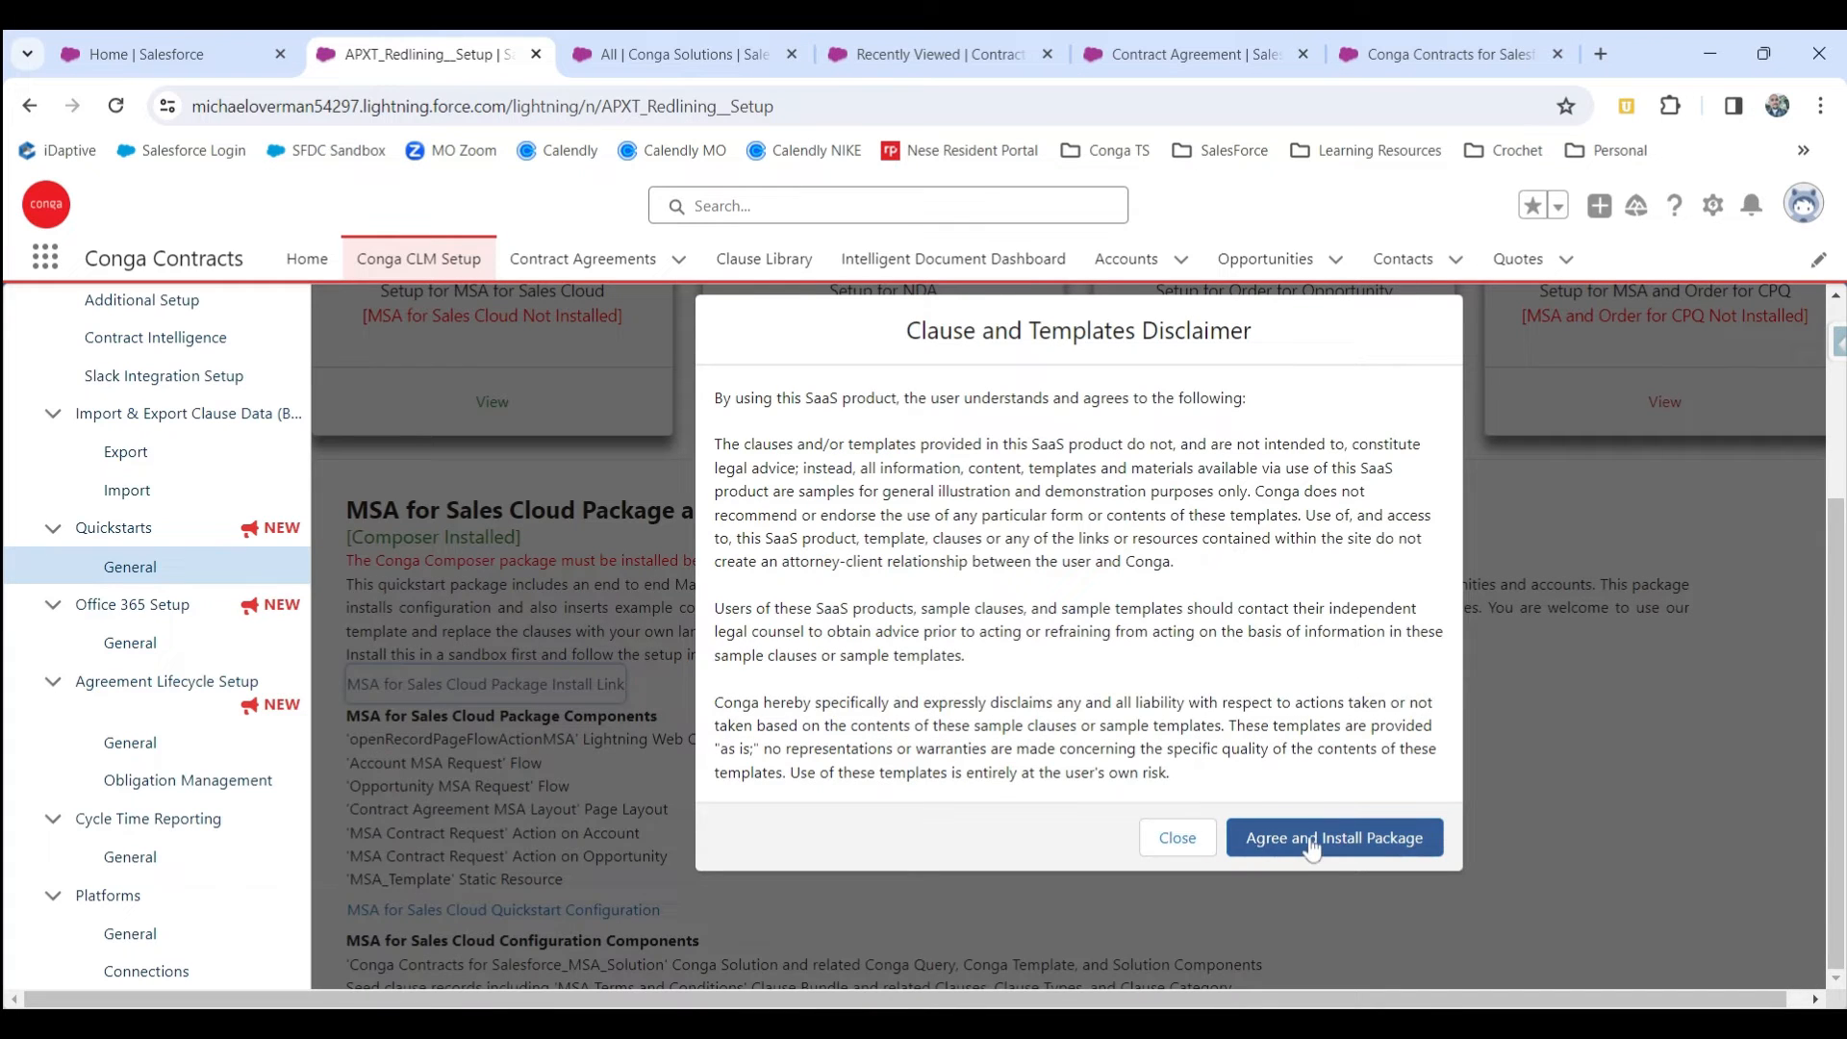
left_click(1328, 839)
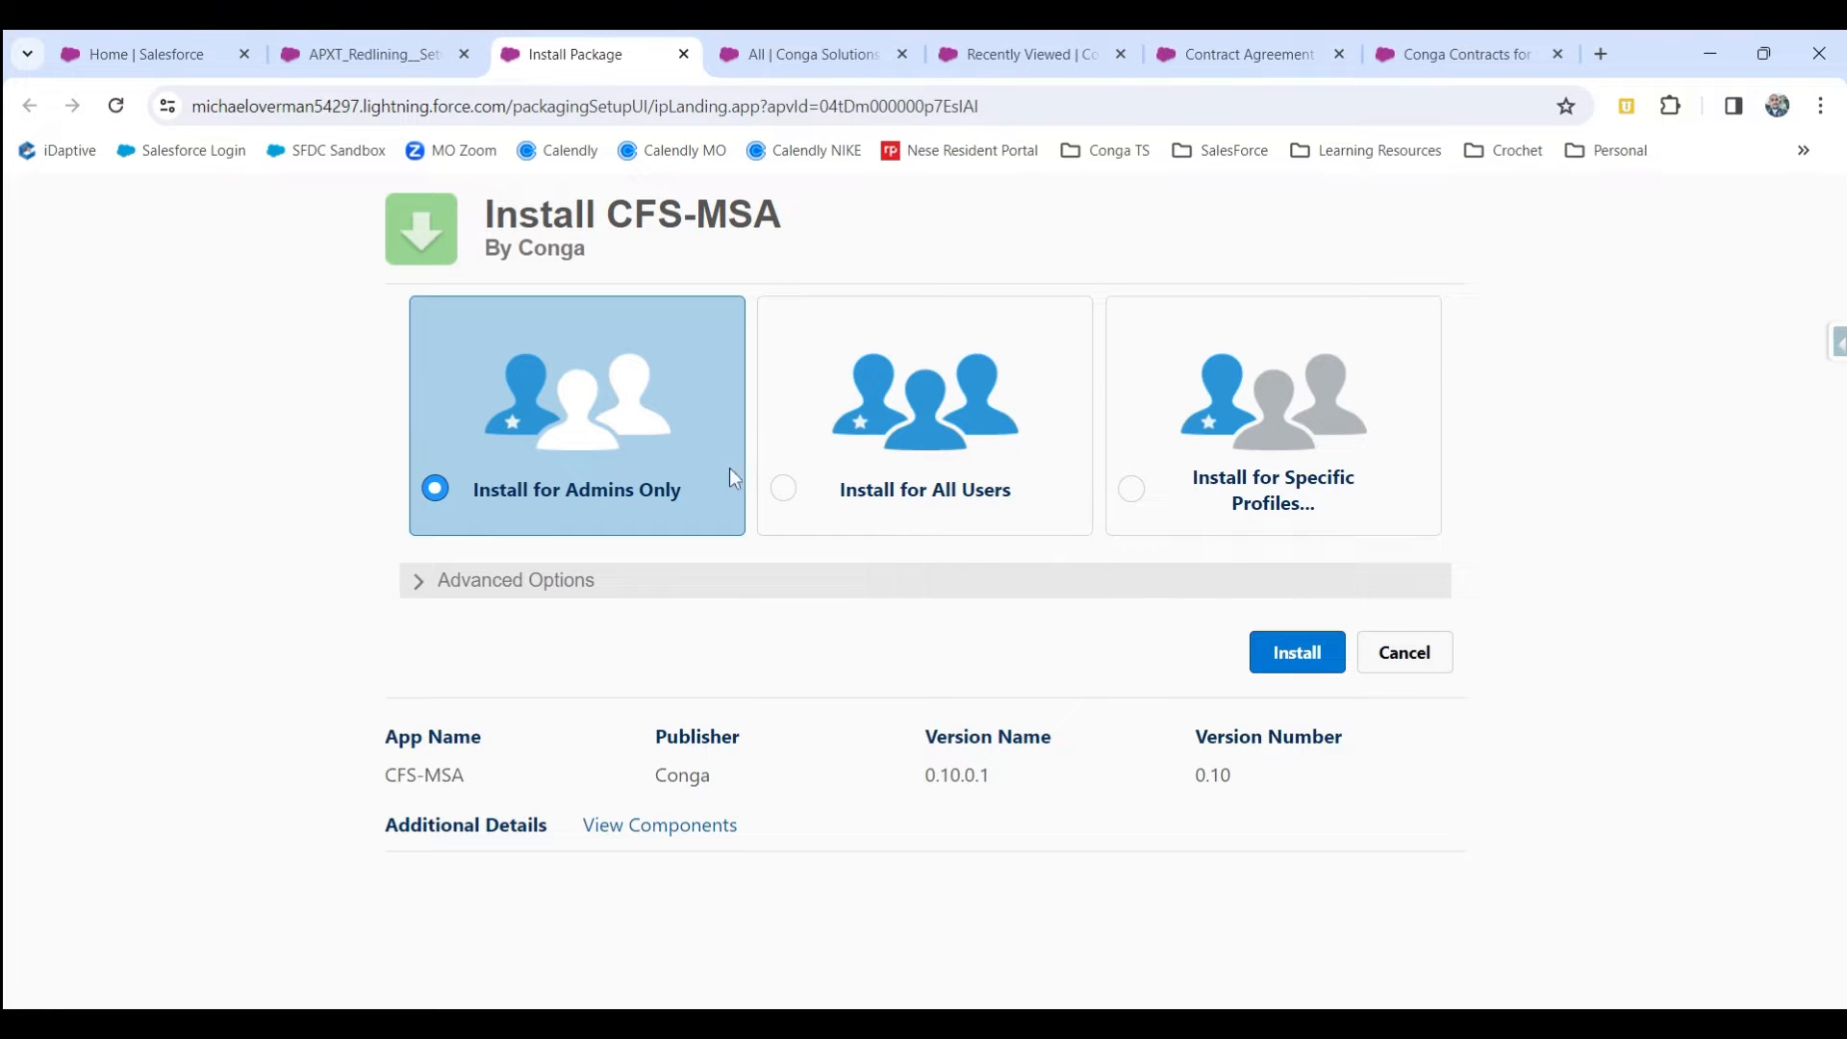
Install the CFS-MSA package for all users and finish the installation.
left_click(783, 491)
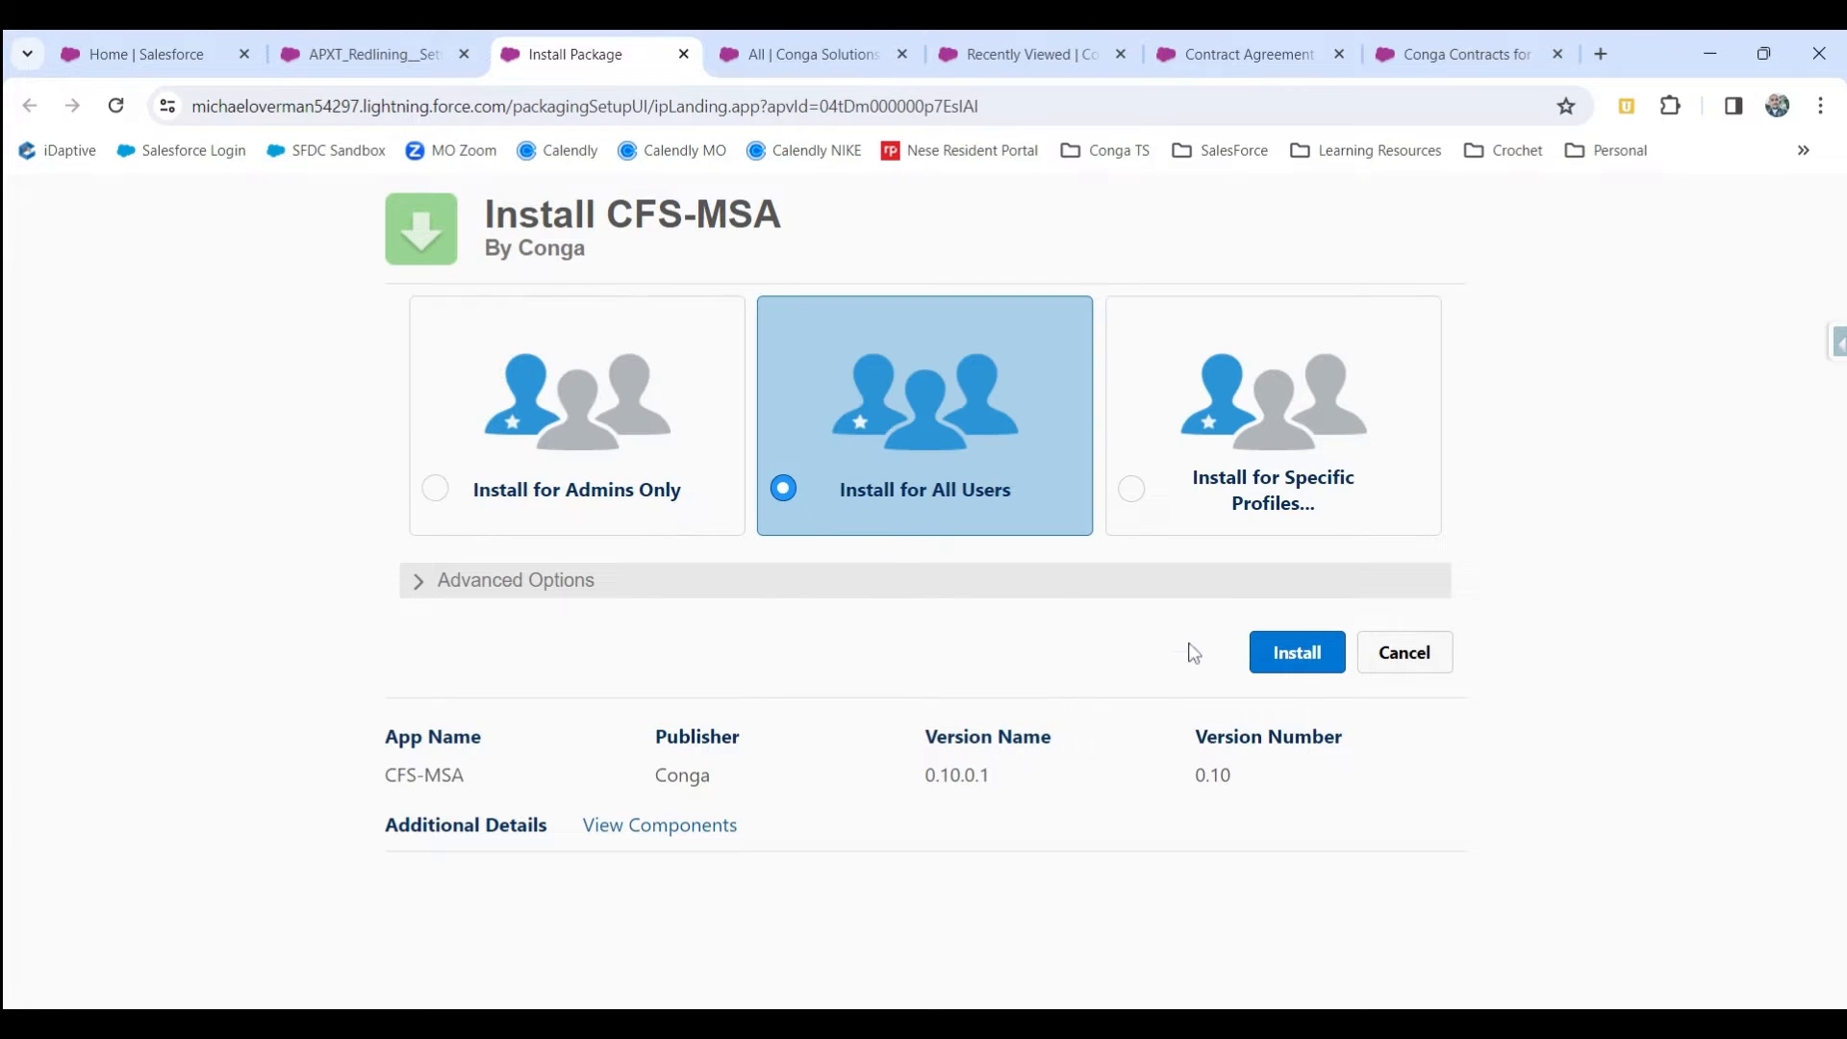
left_click(1294, 654)
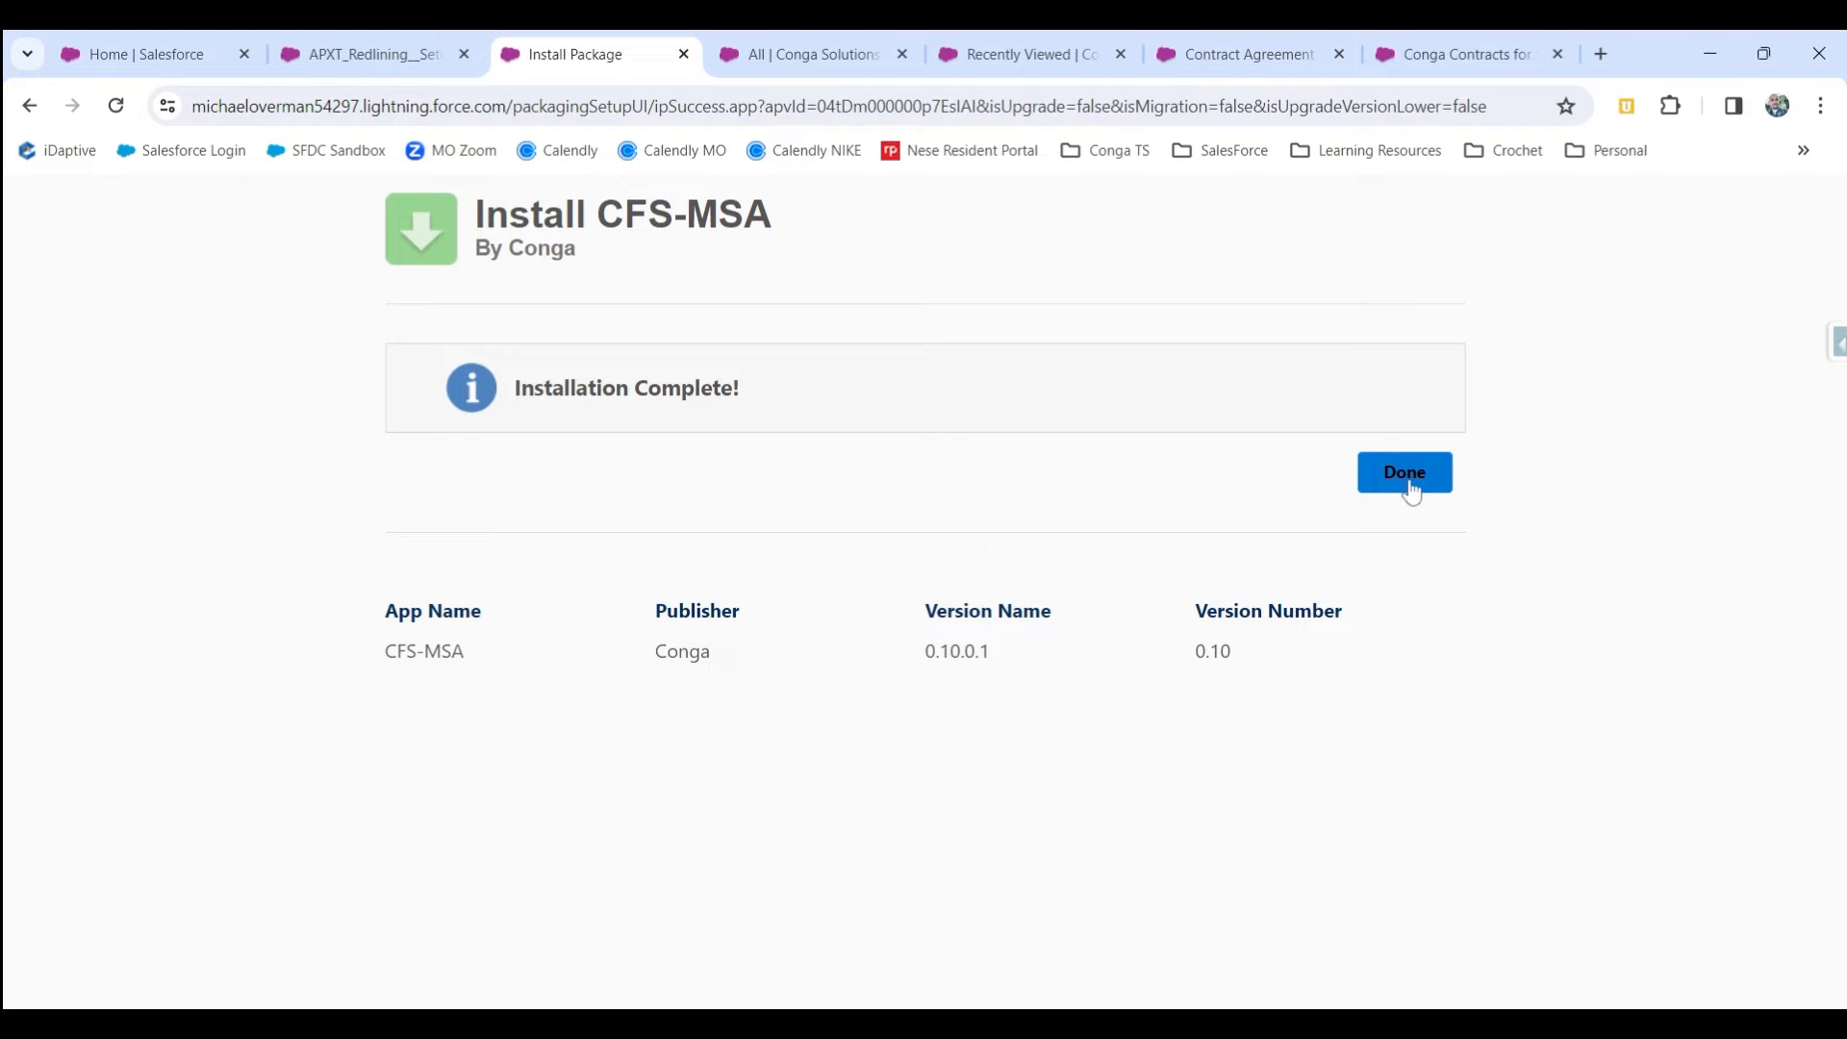
left_click(1406, 474)
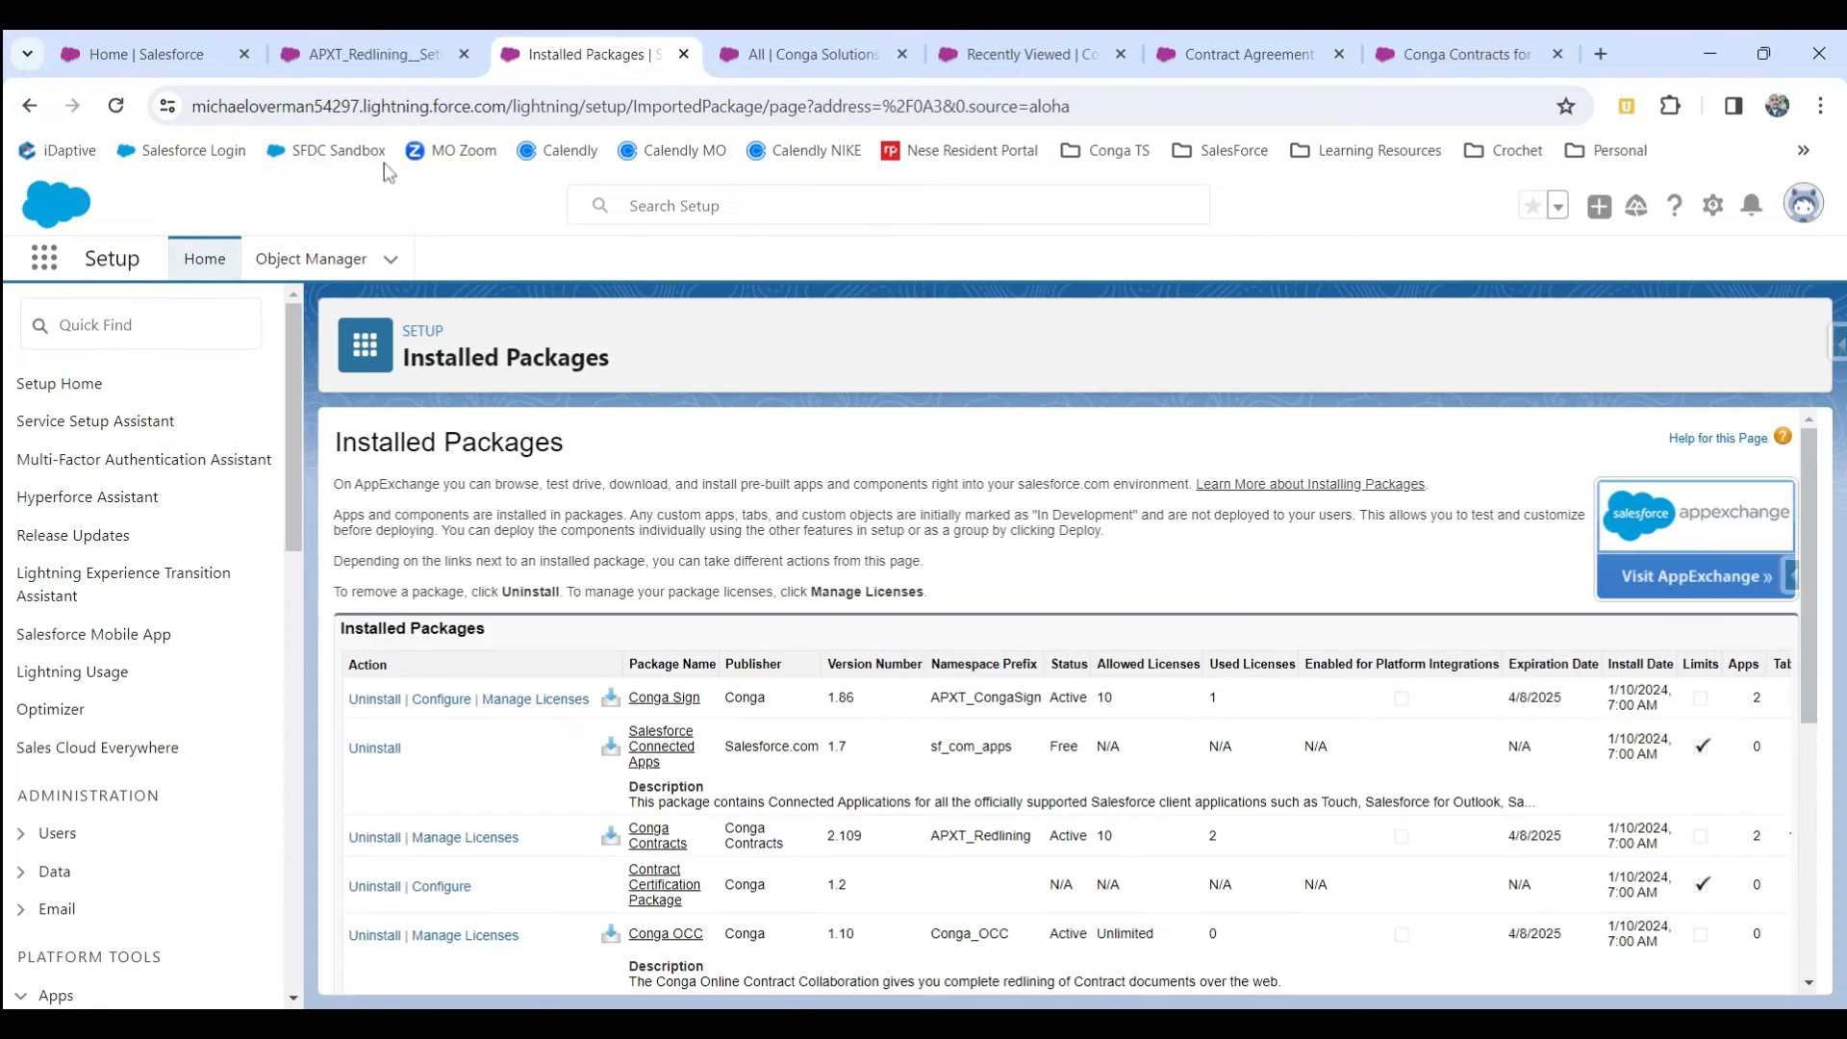
Refresh the Quickstarts General settings page and run the MSA for Sales Cloud Quickstart Configuration.
left_click(369, 53)
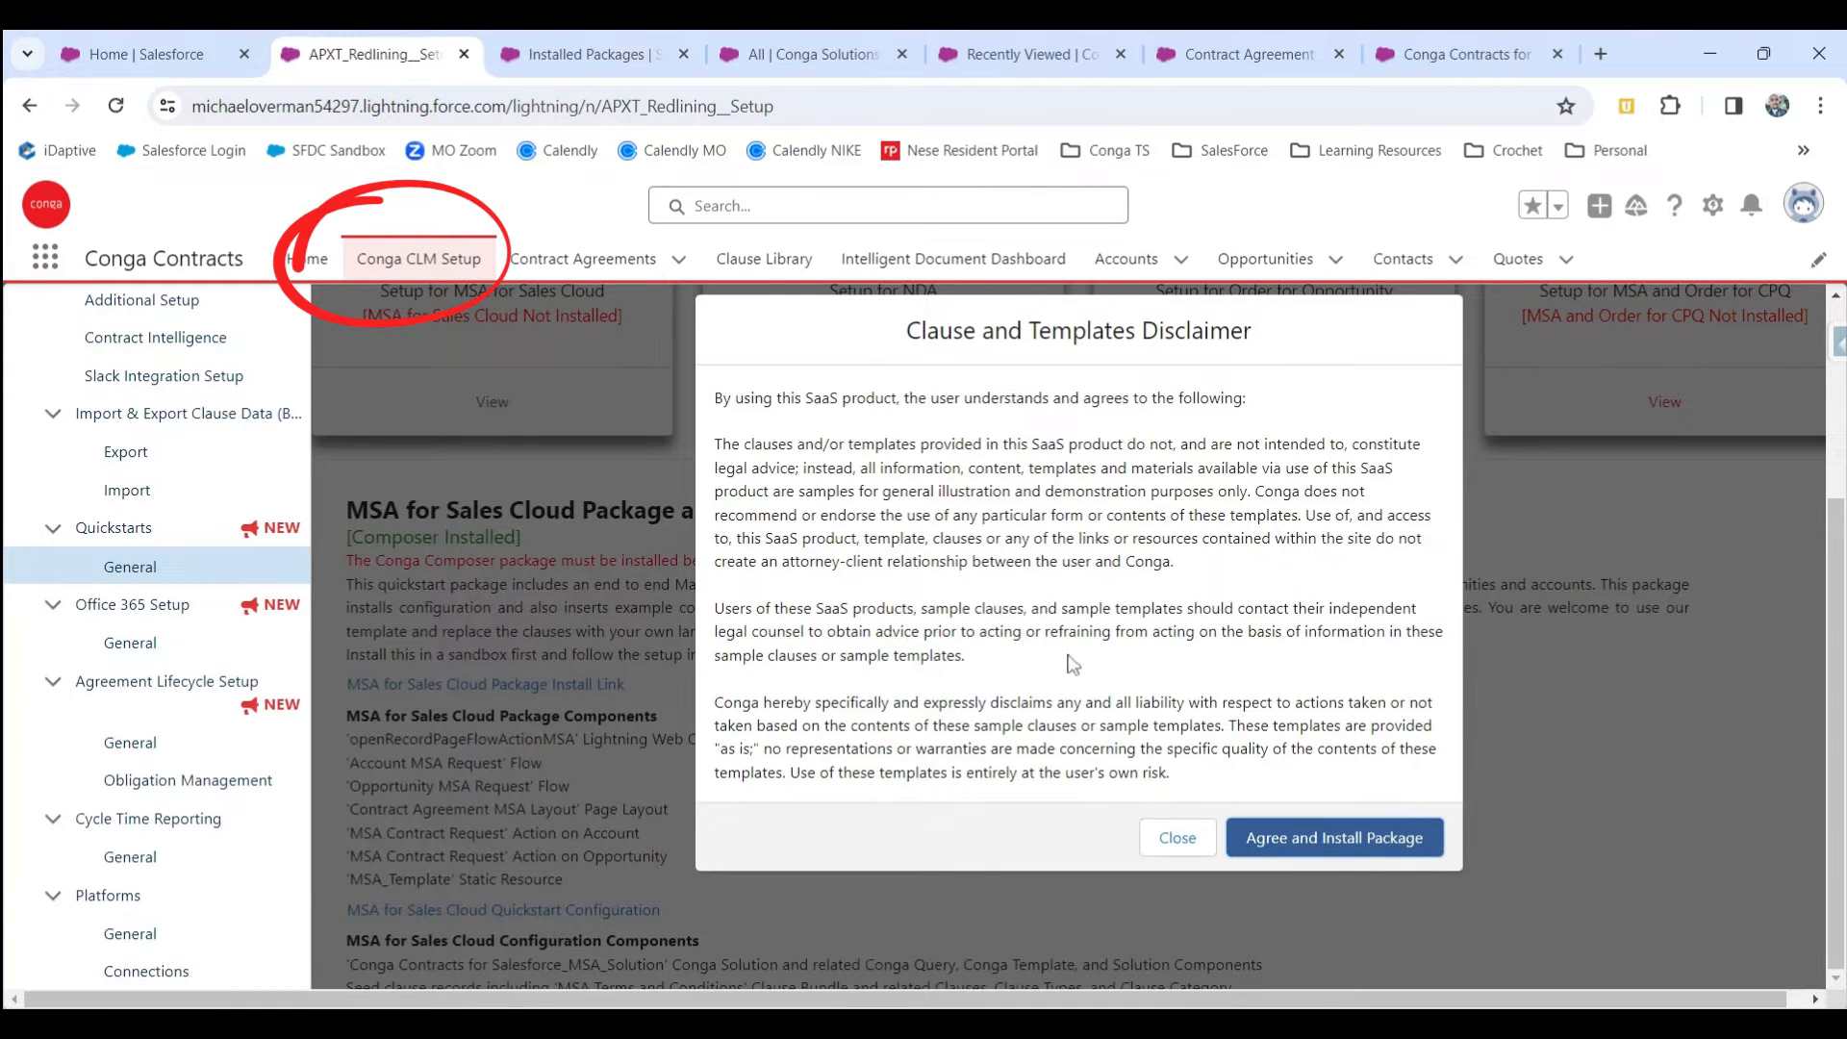
left_click(1177, 838)
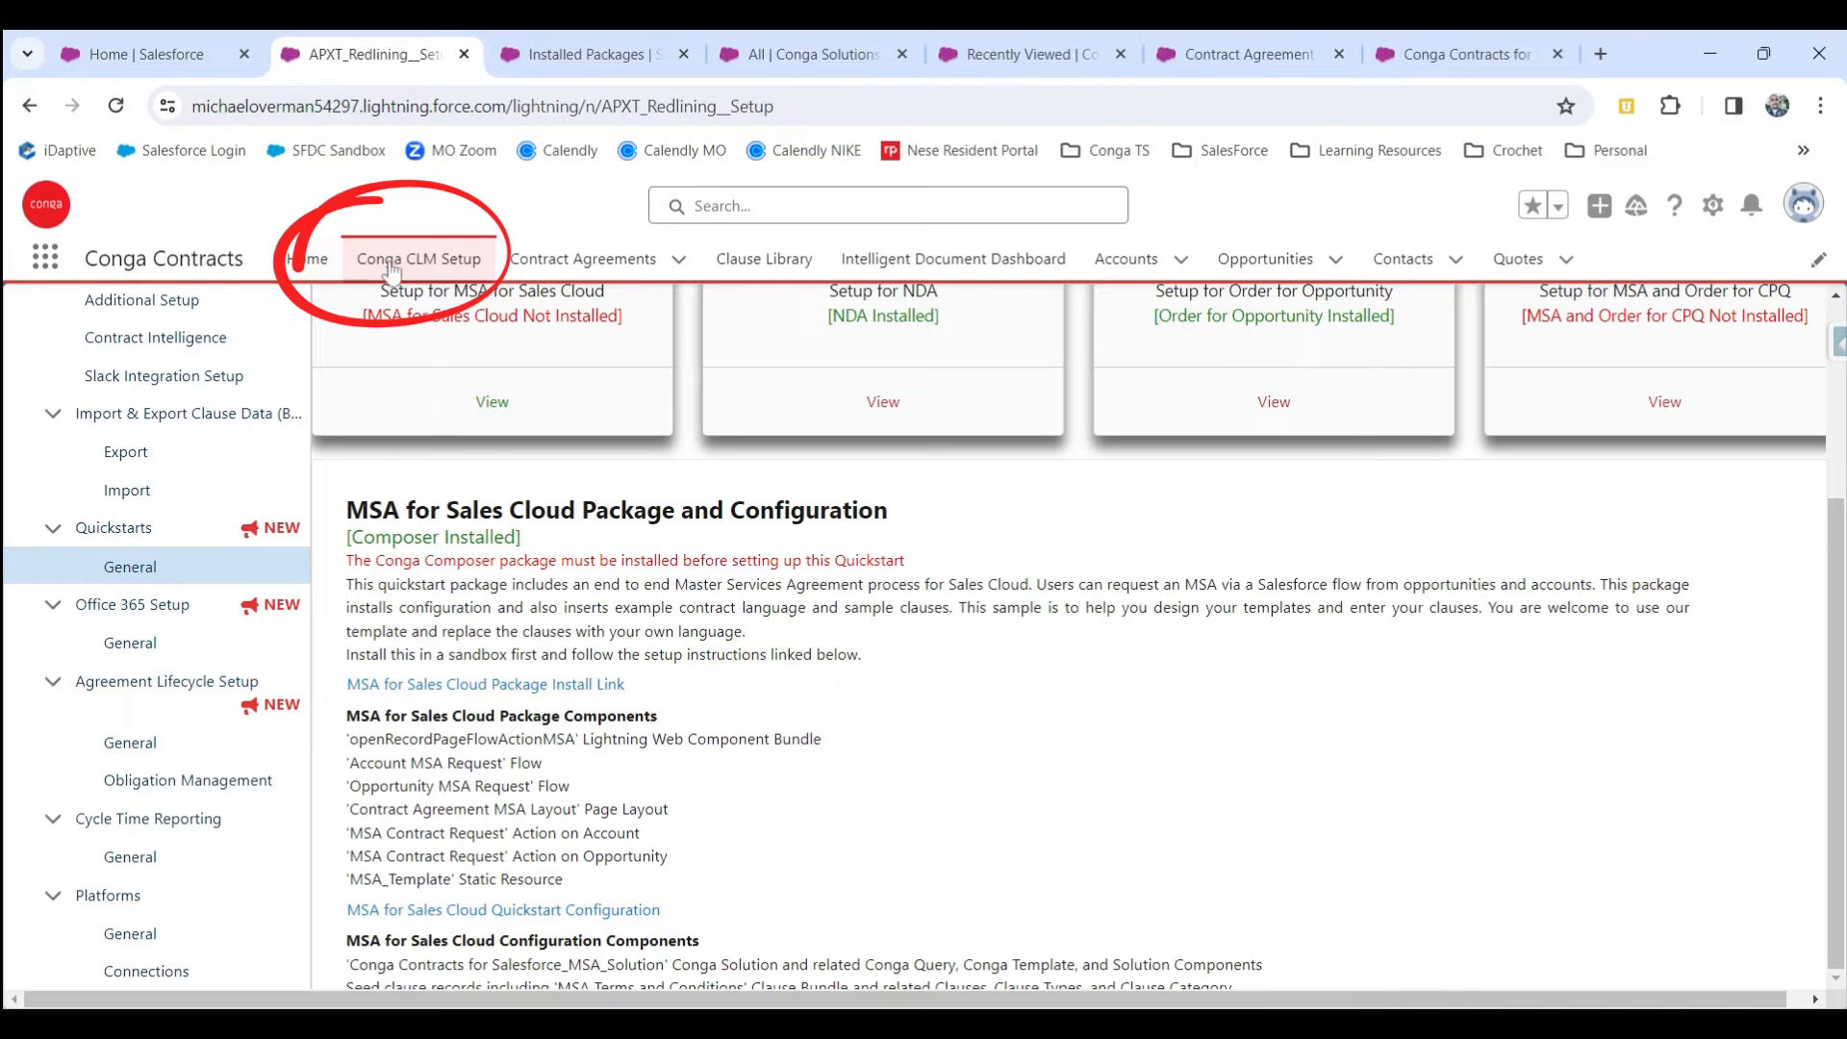
left_click(116, 106)
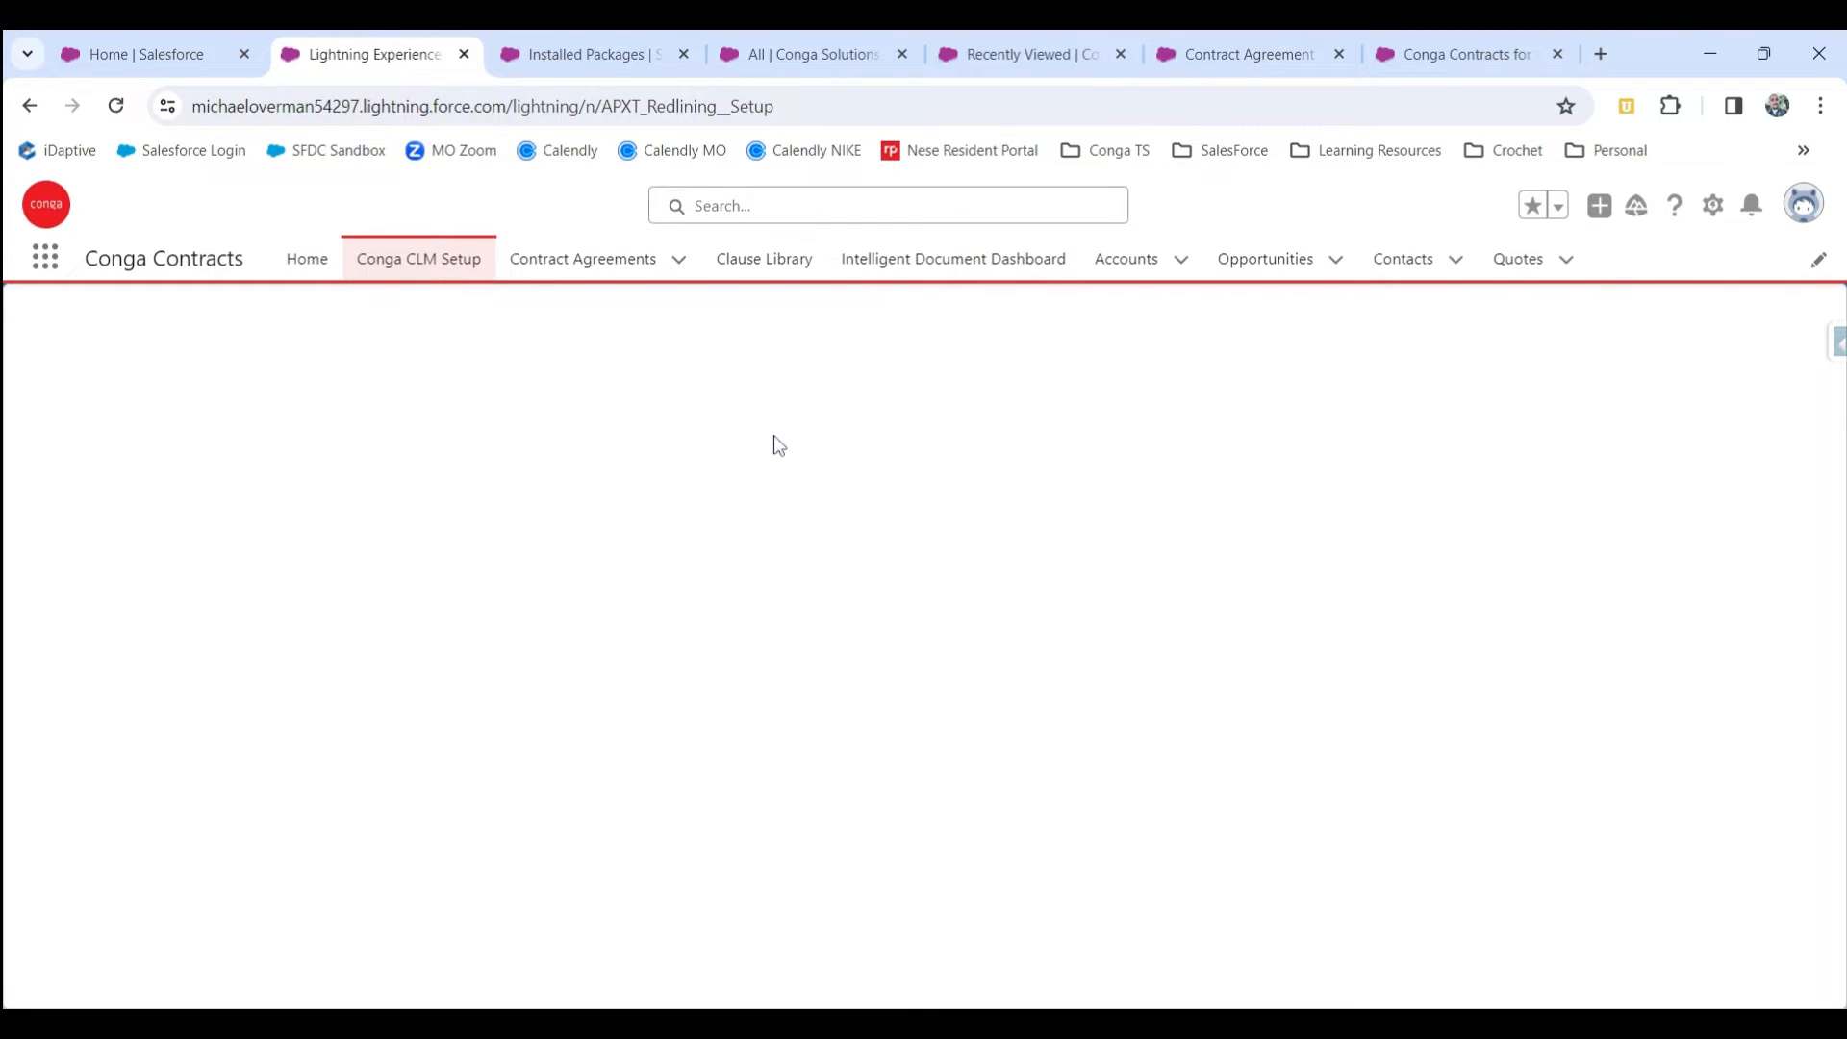
left_click(129, 857)
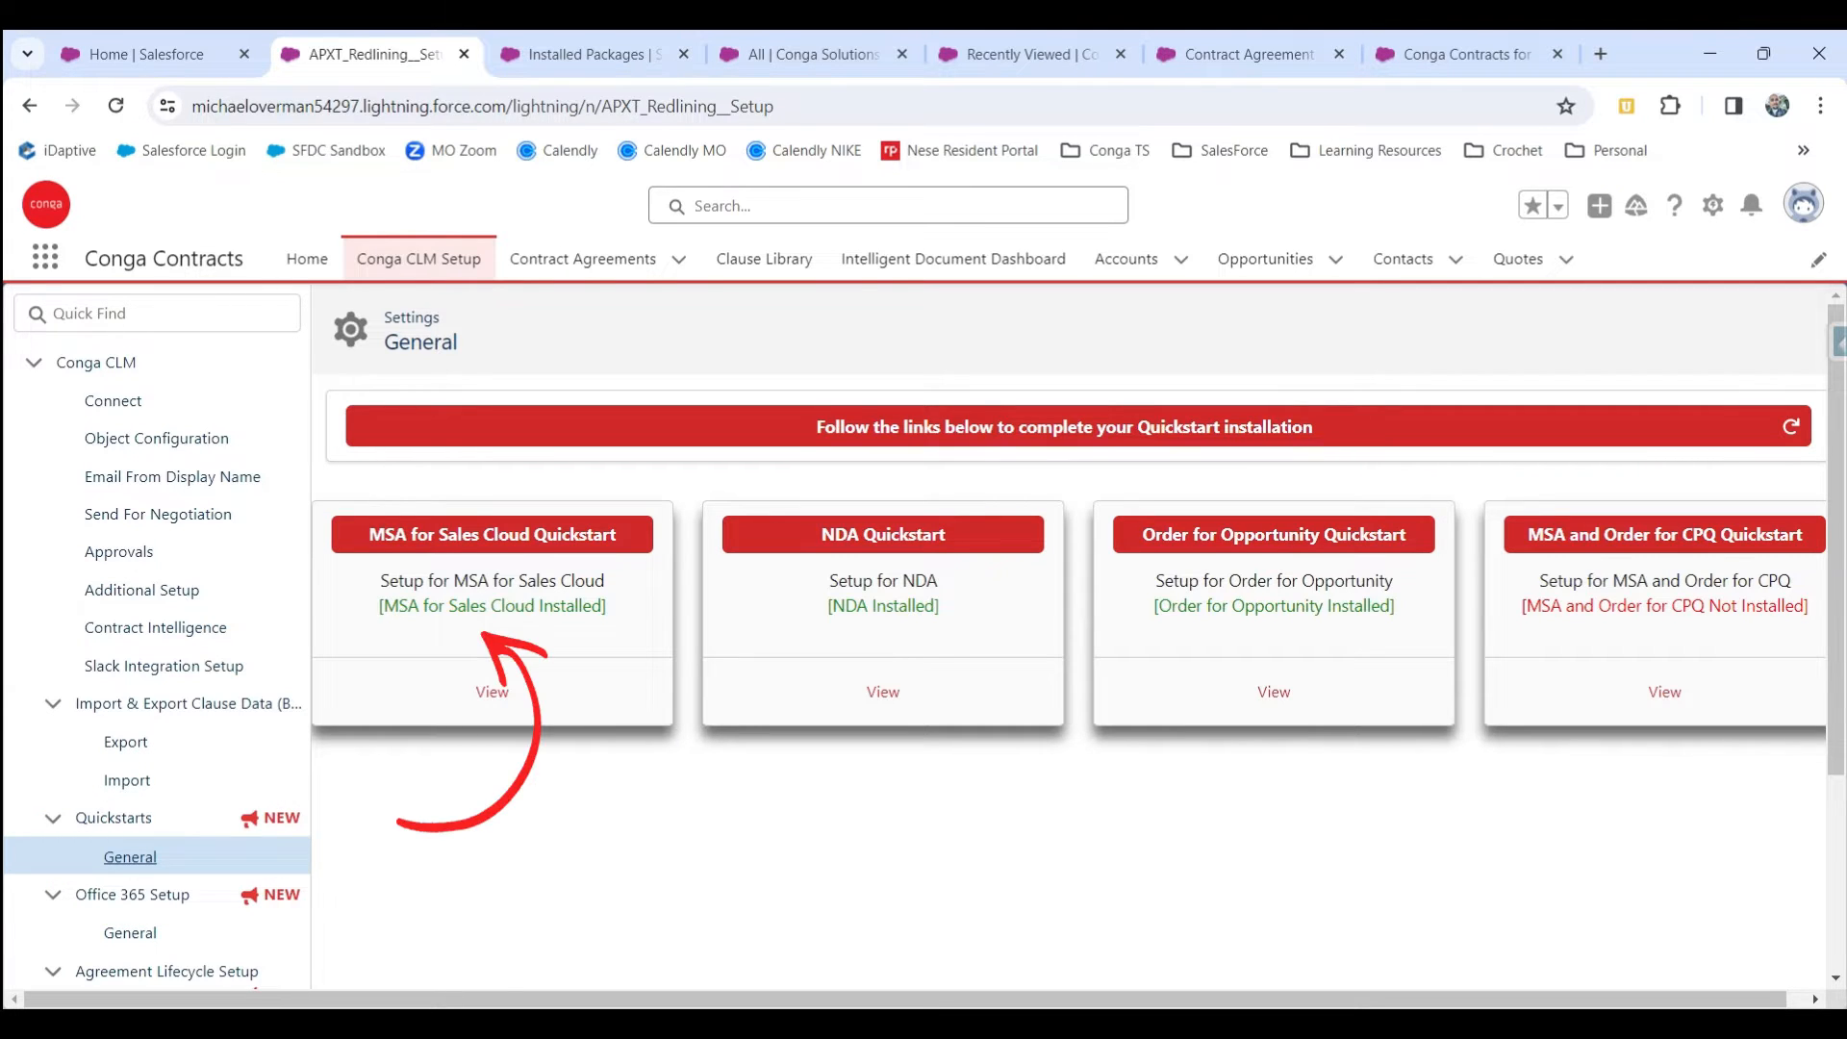
left_click(502, 698)
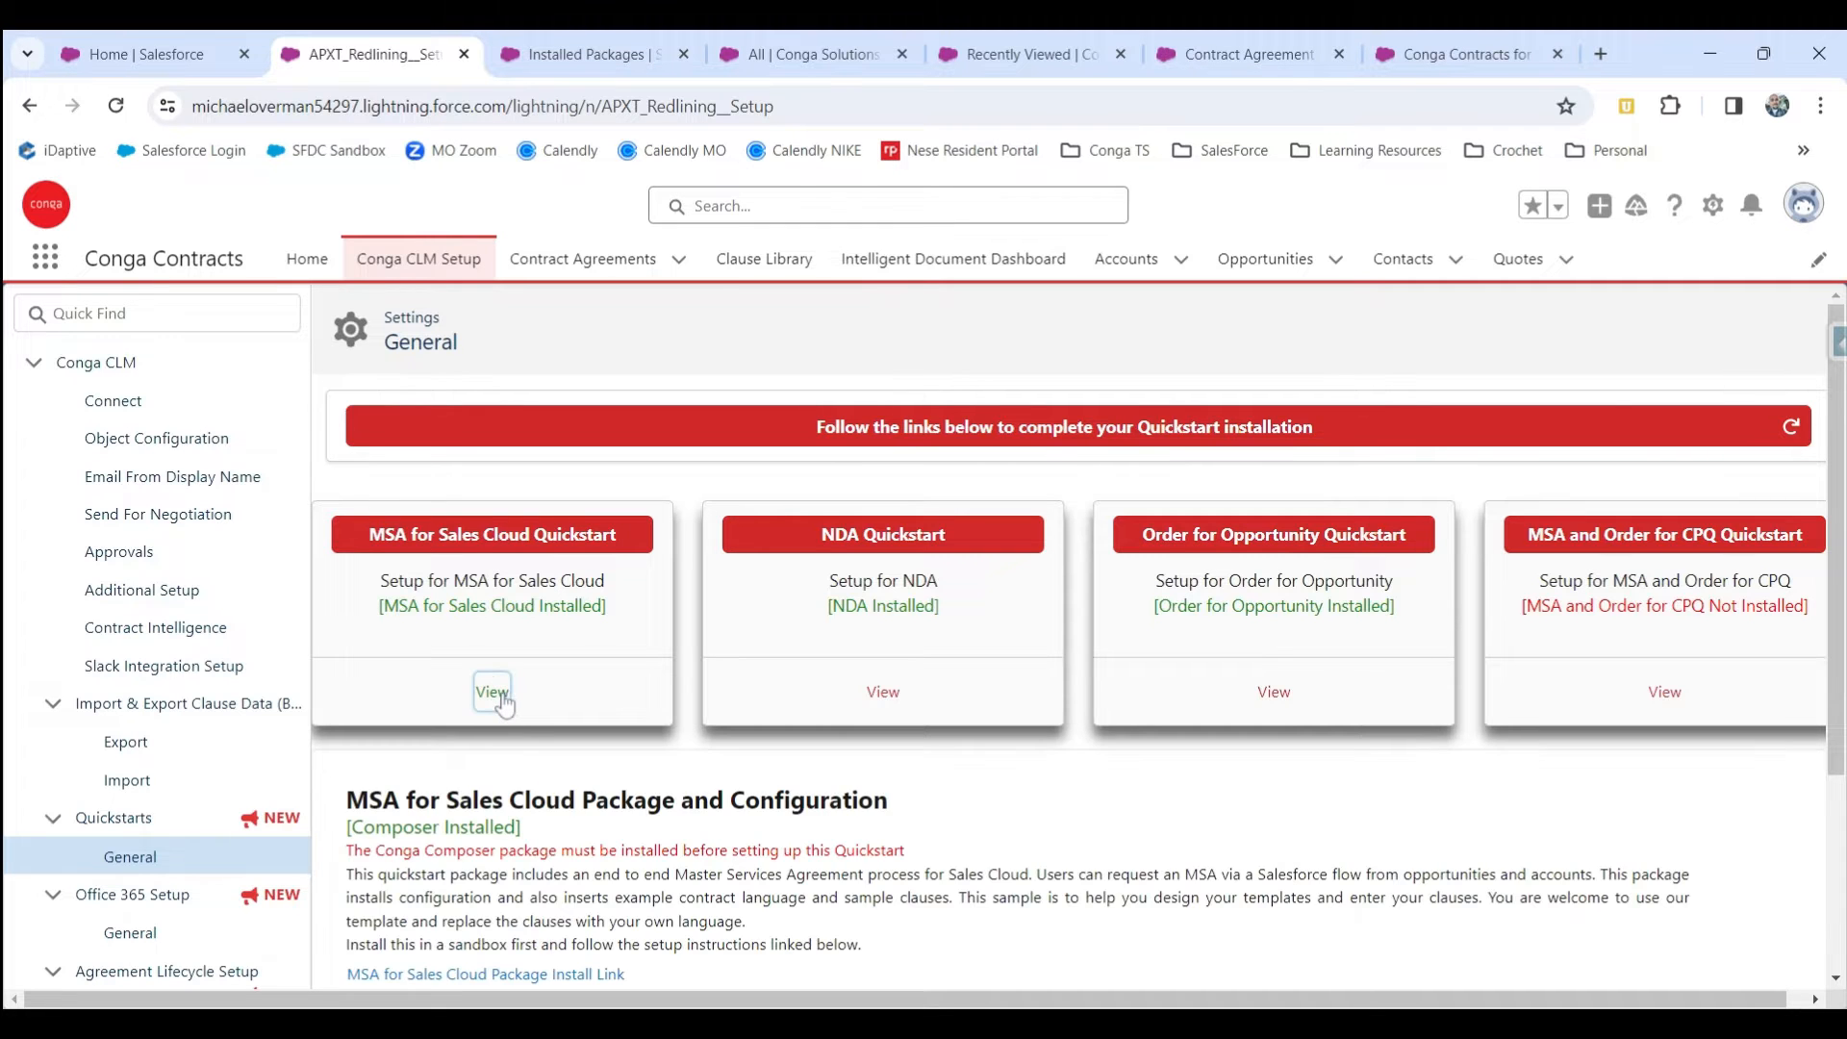
scroll(495, 688, "down", 3)
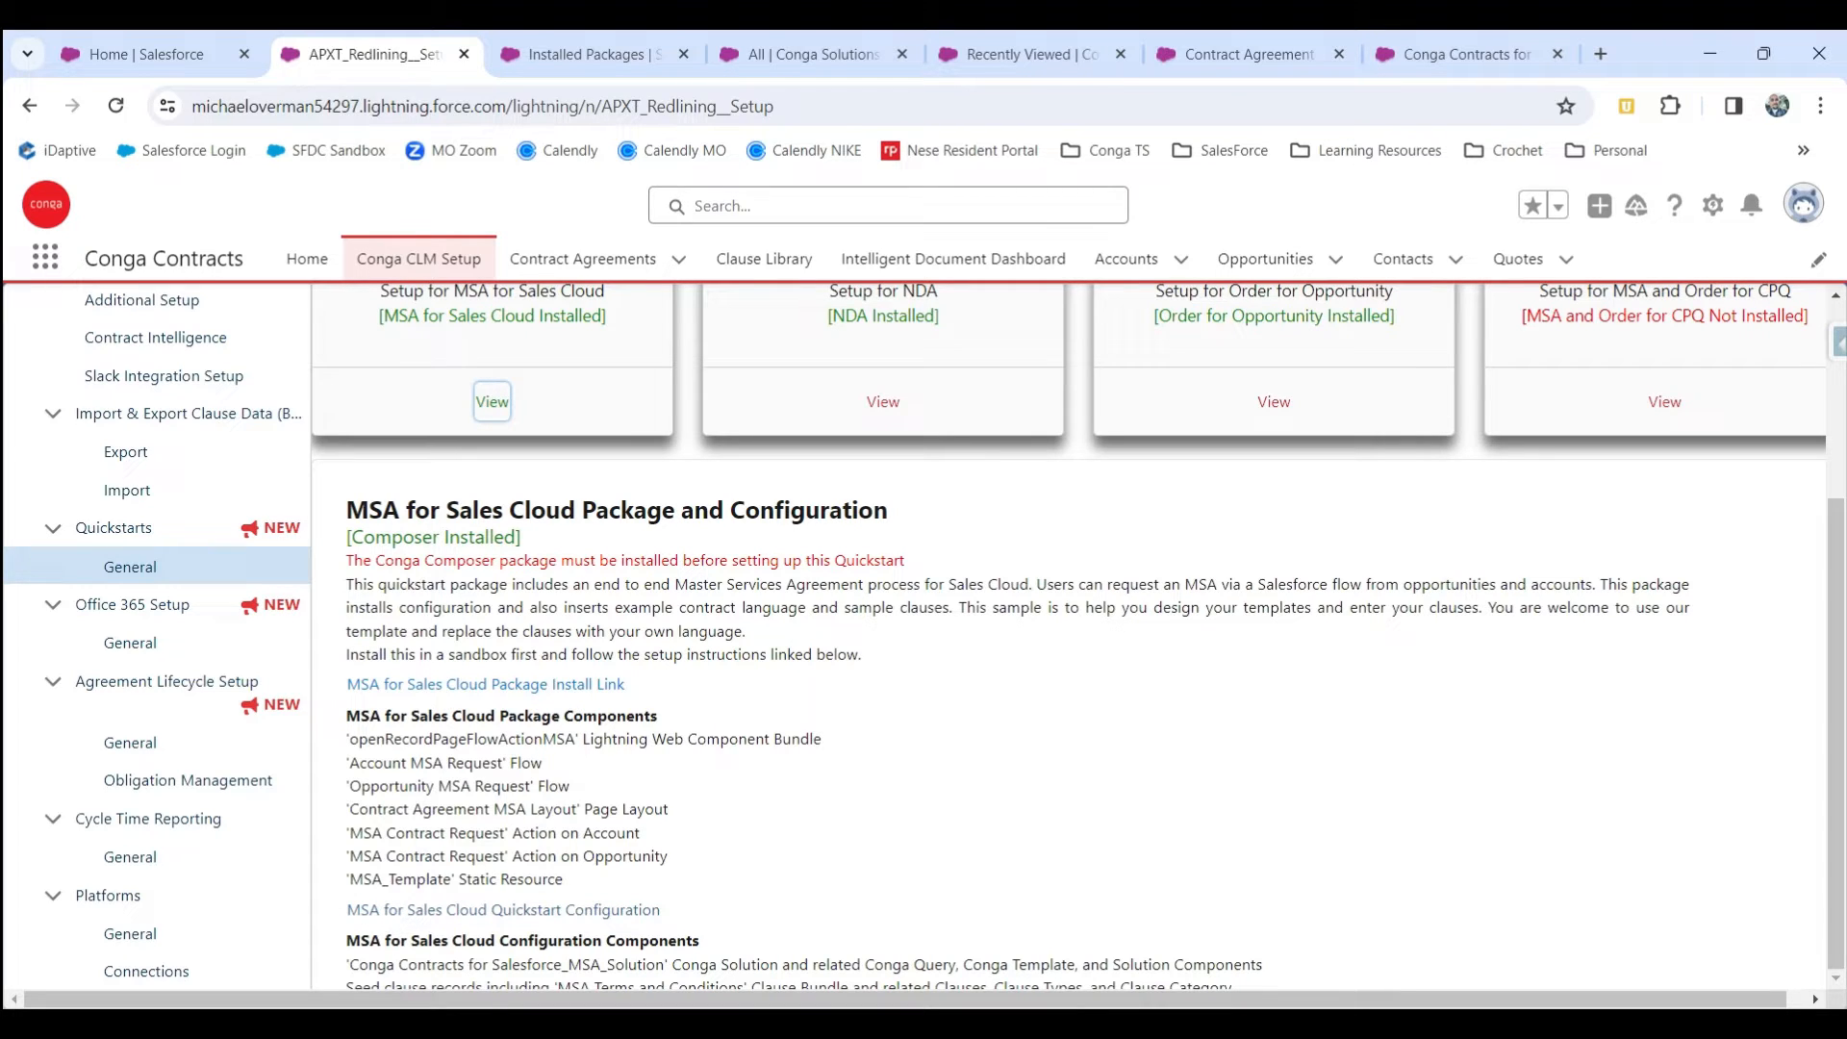
left_click(398, 911)
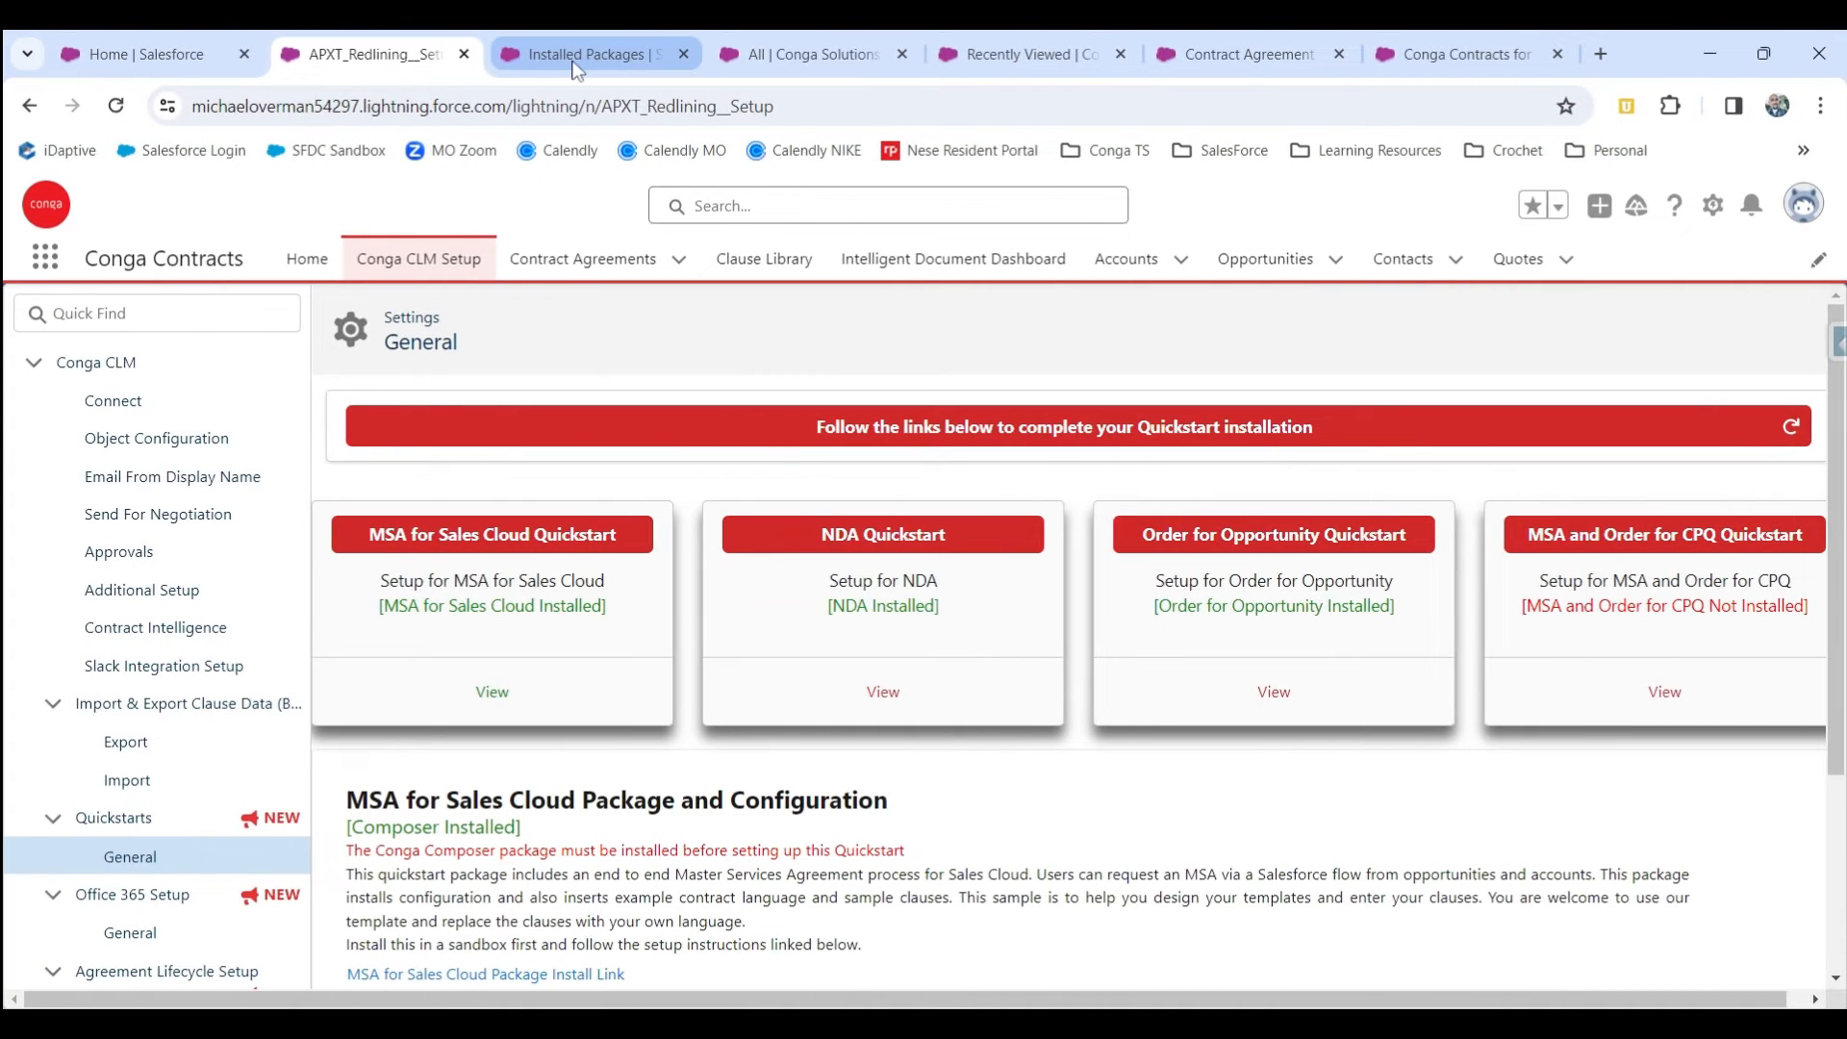
Find Conga Solutions through the app launcher and create the button for the Conga Contracts for Salesforce_MSA_Solution.
left_click(808, 52)
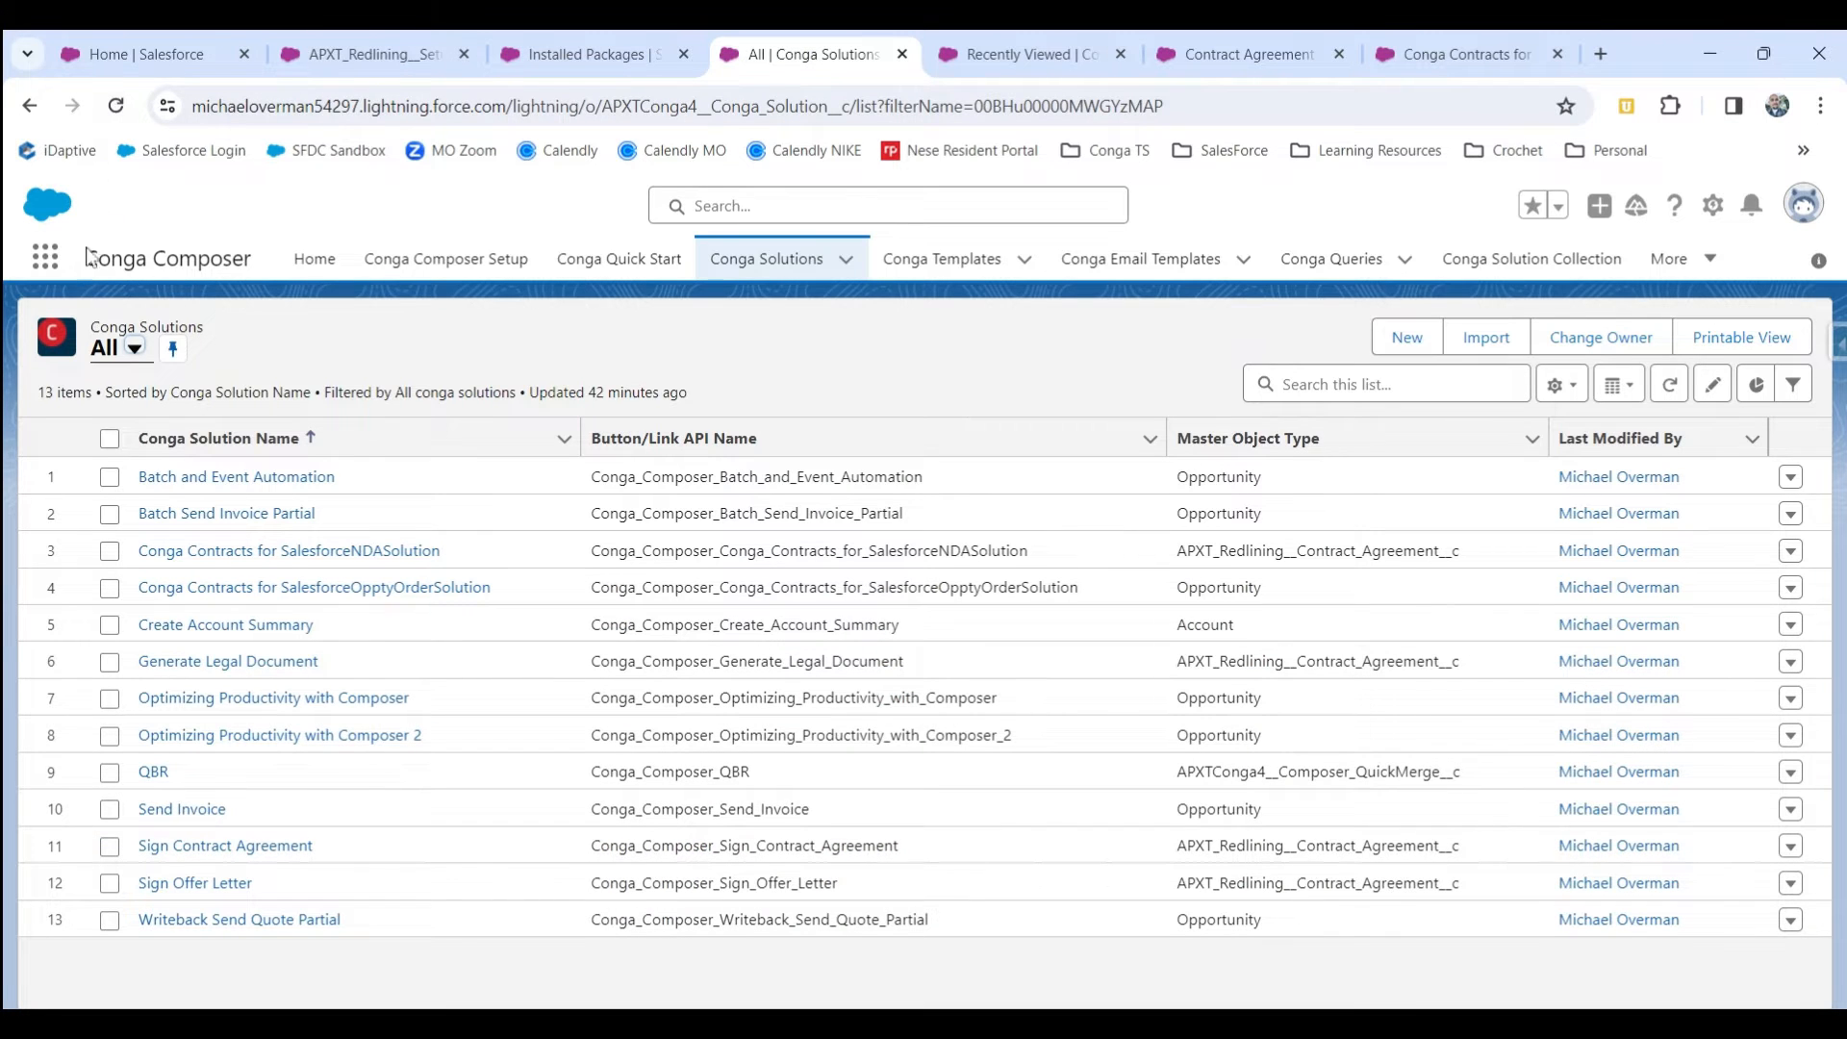
left_click(46, 257)
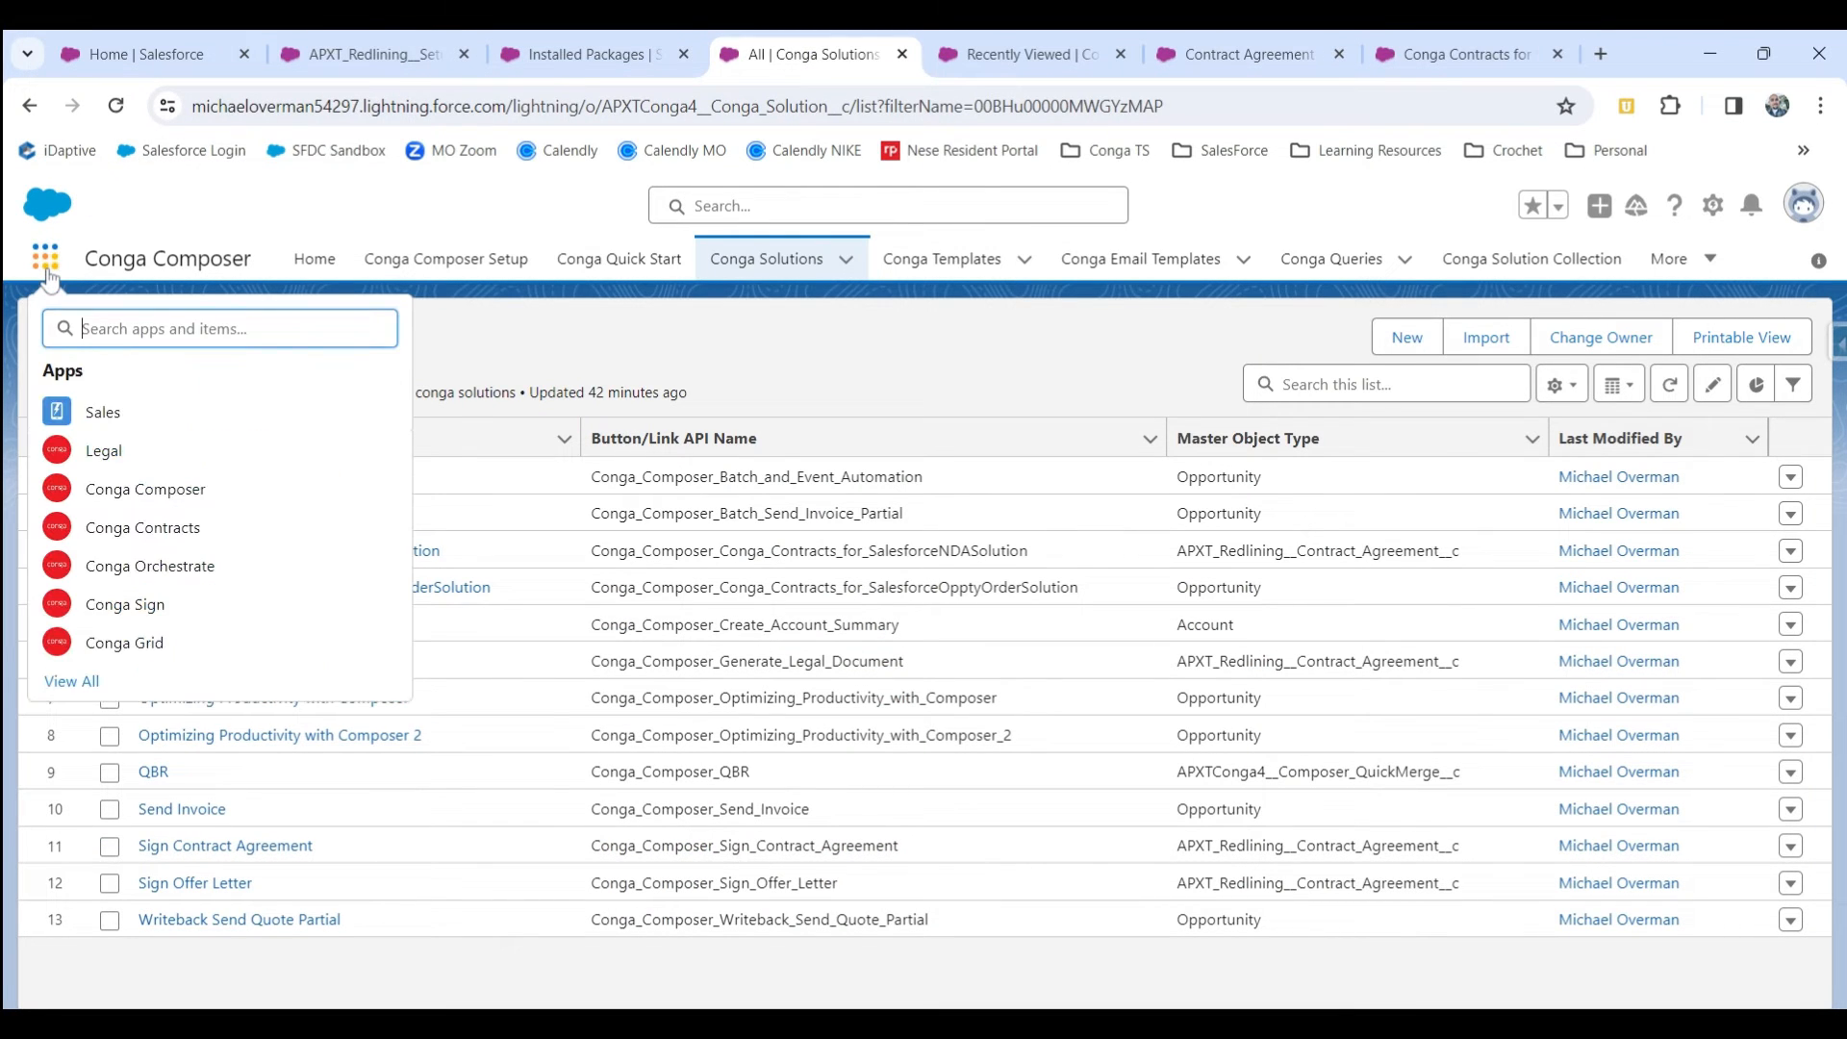
type("conga ")
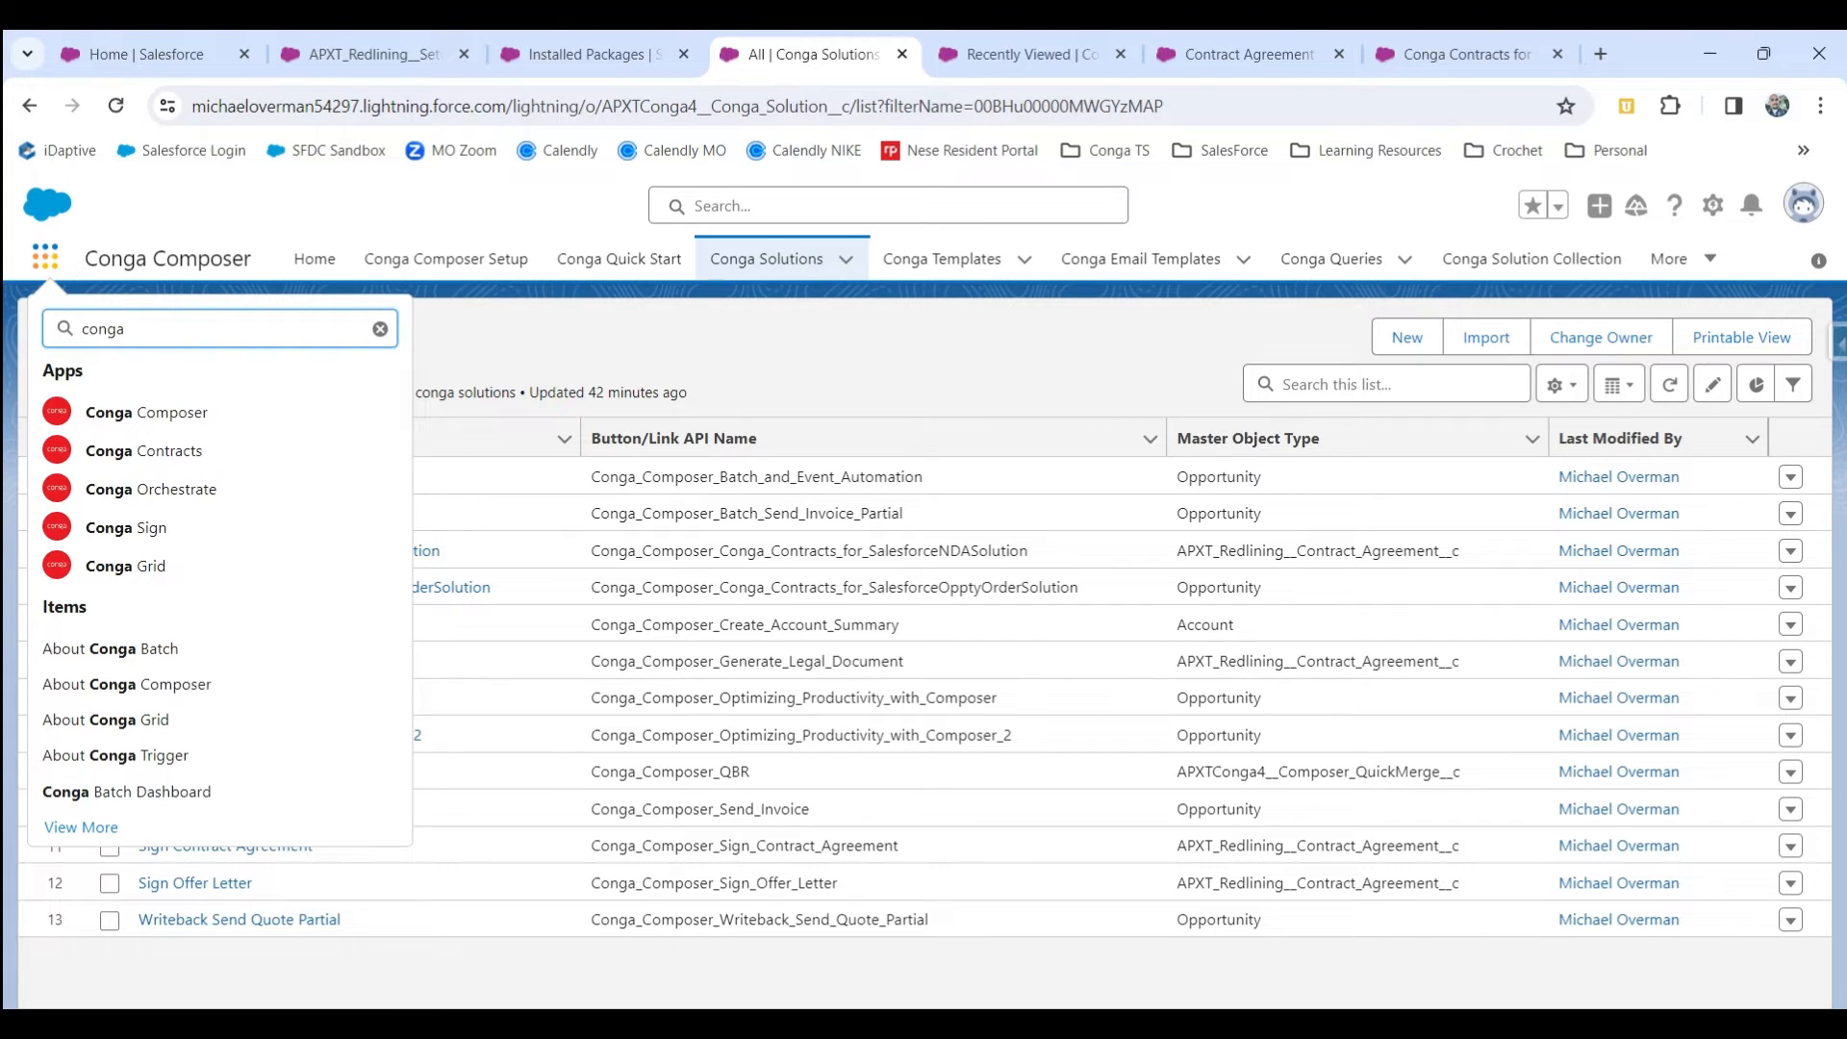
type("solutions")
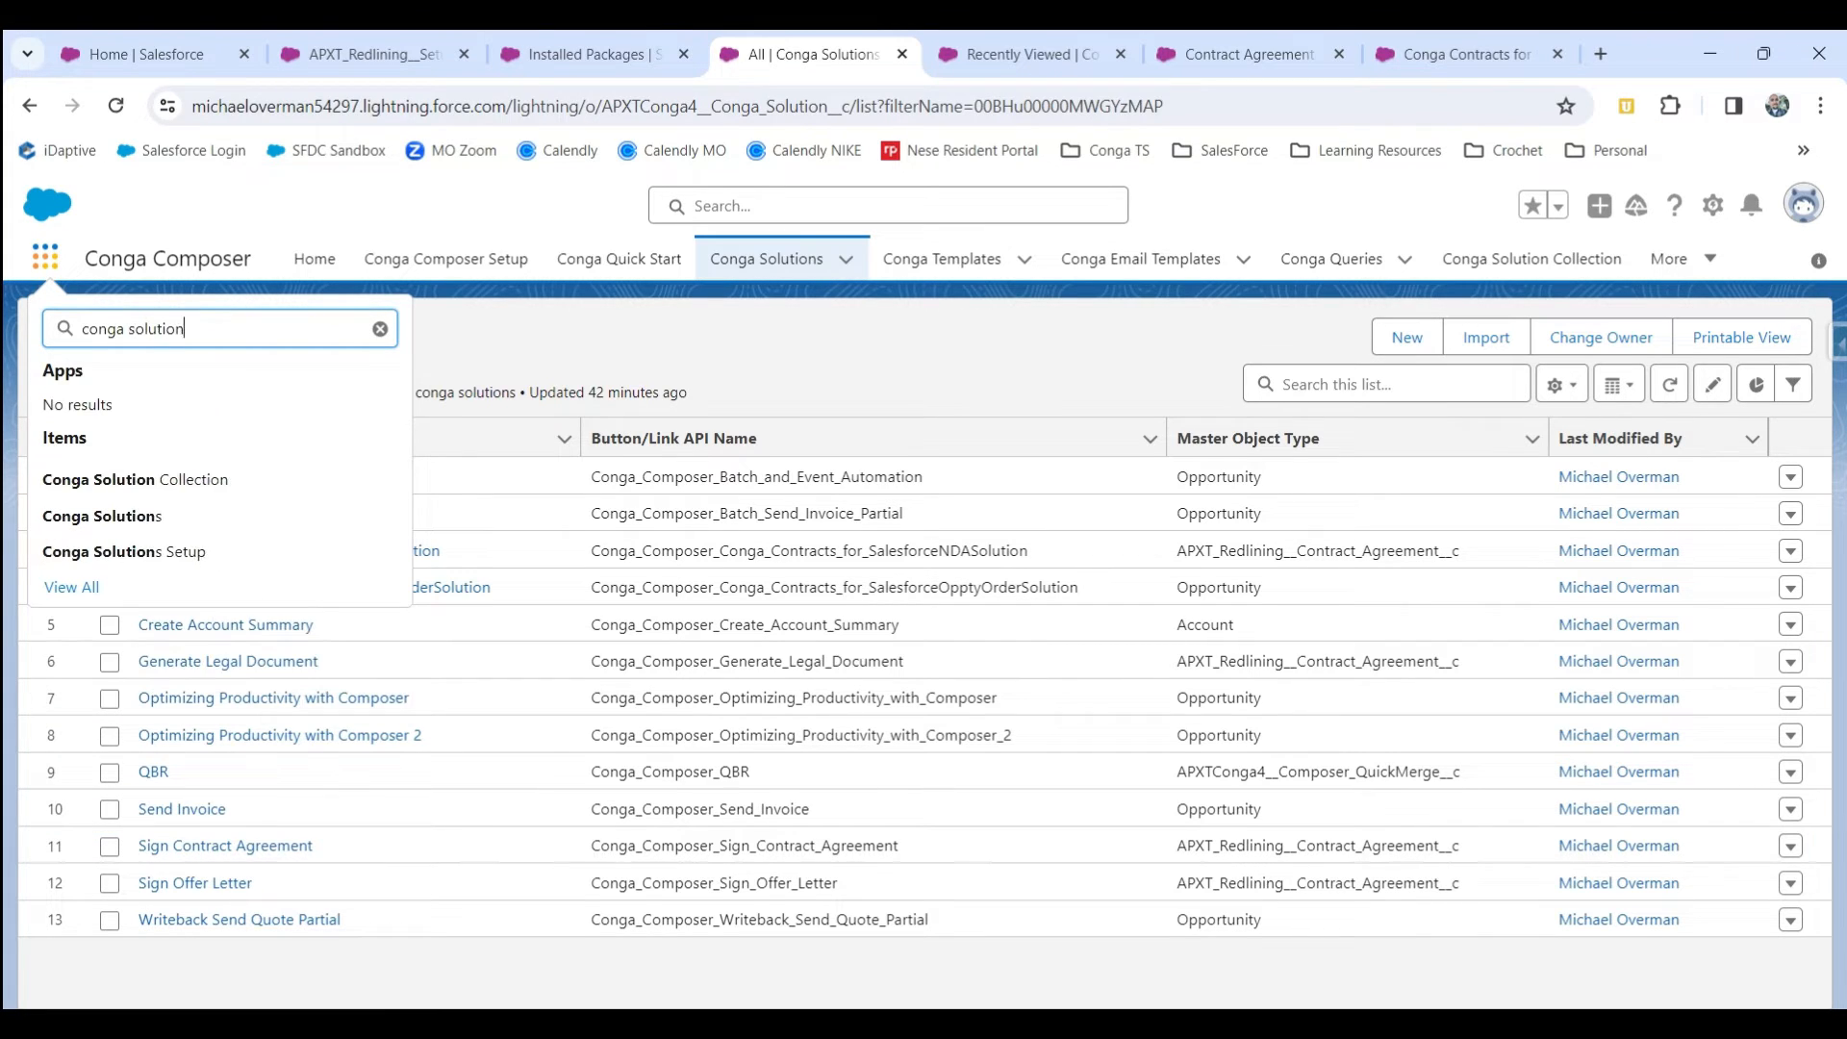
key("Return")
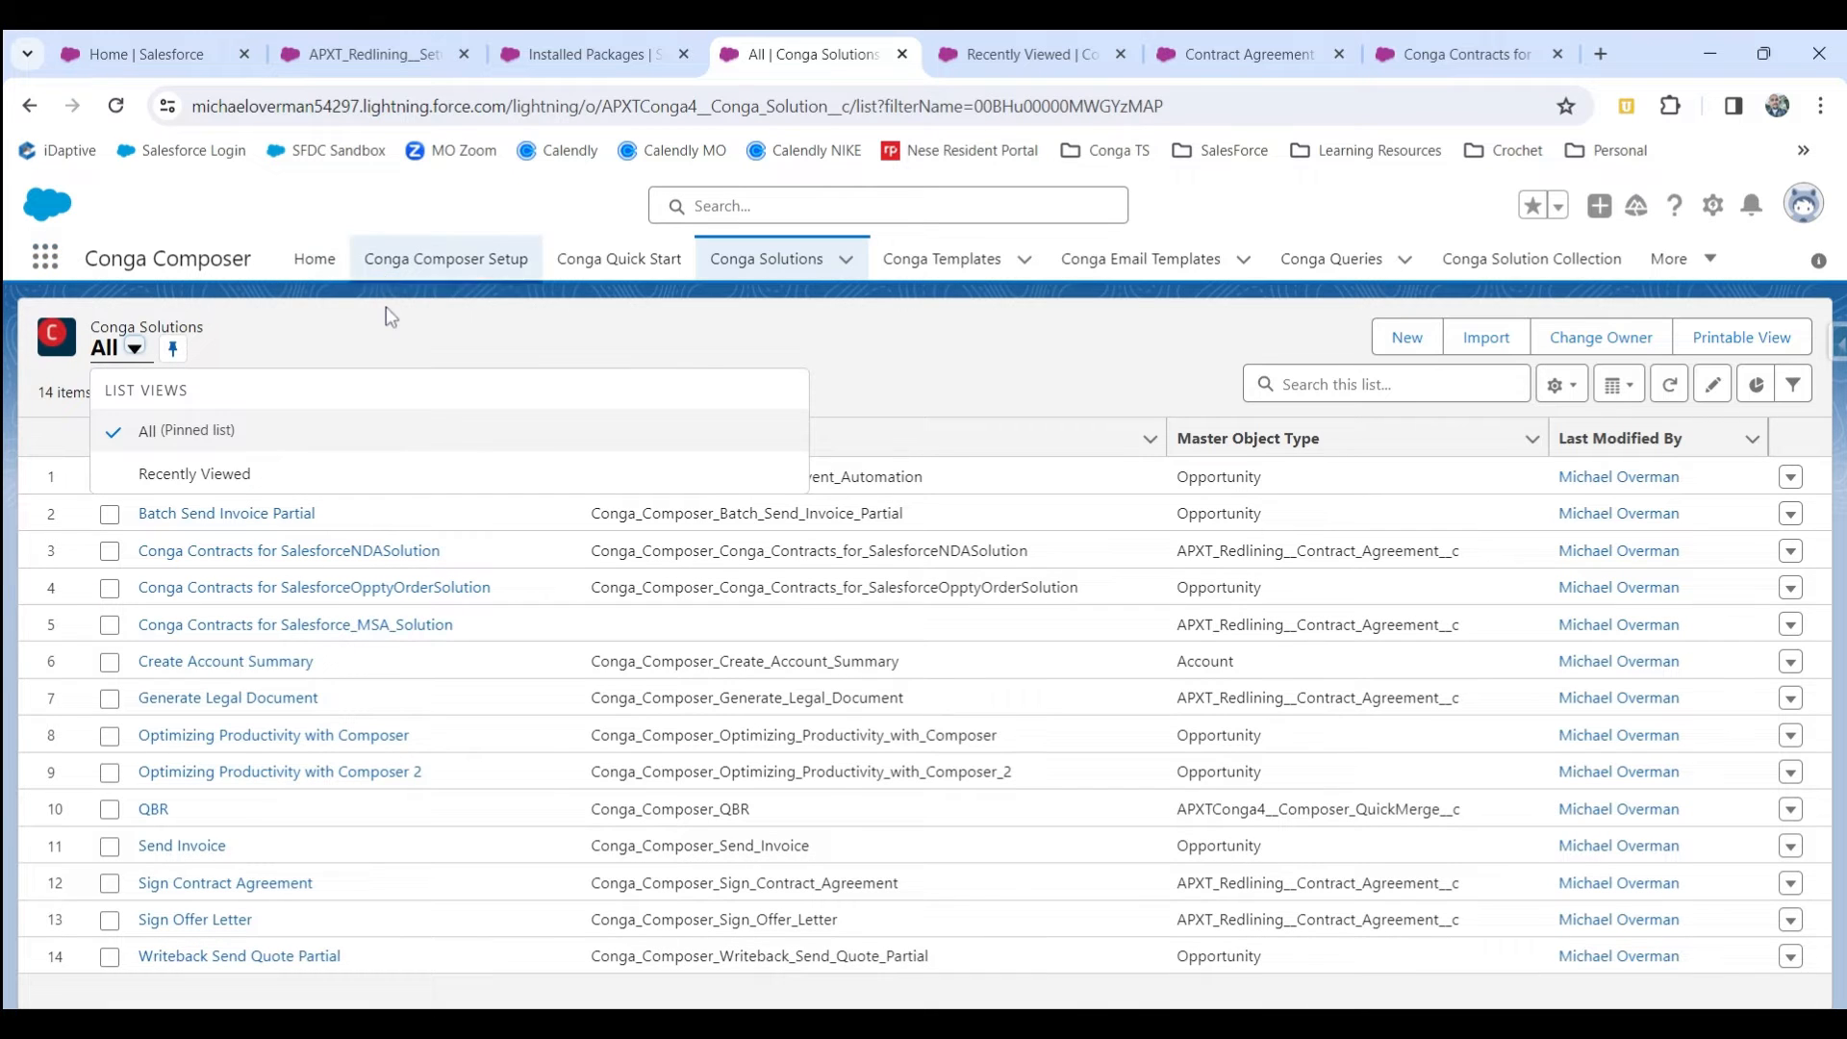
left_click(386, 316)
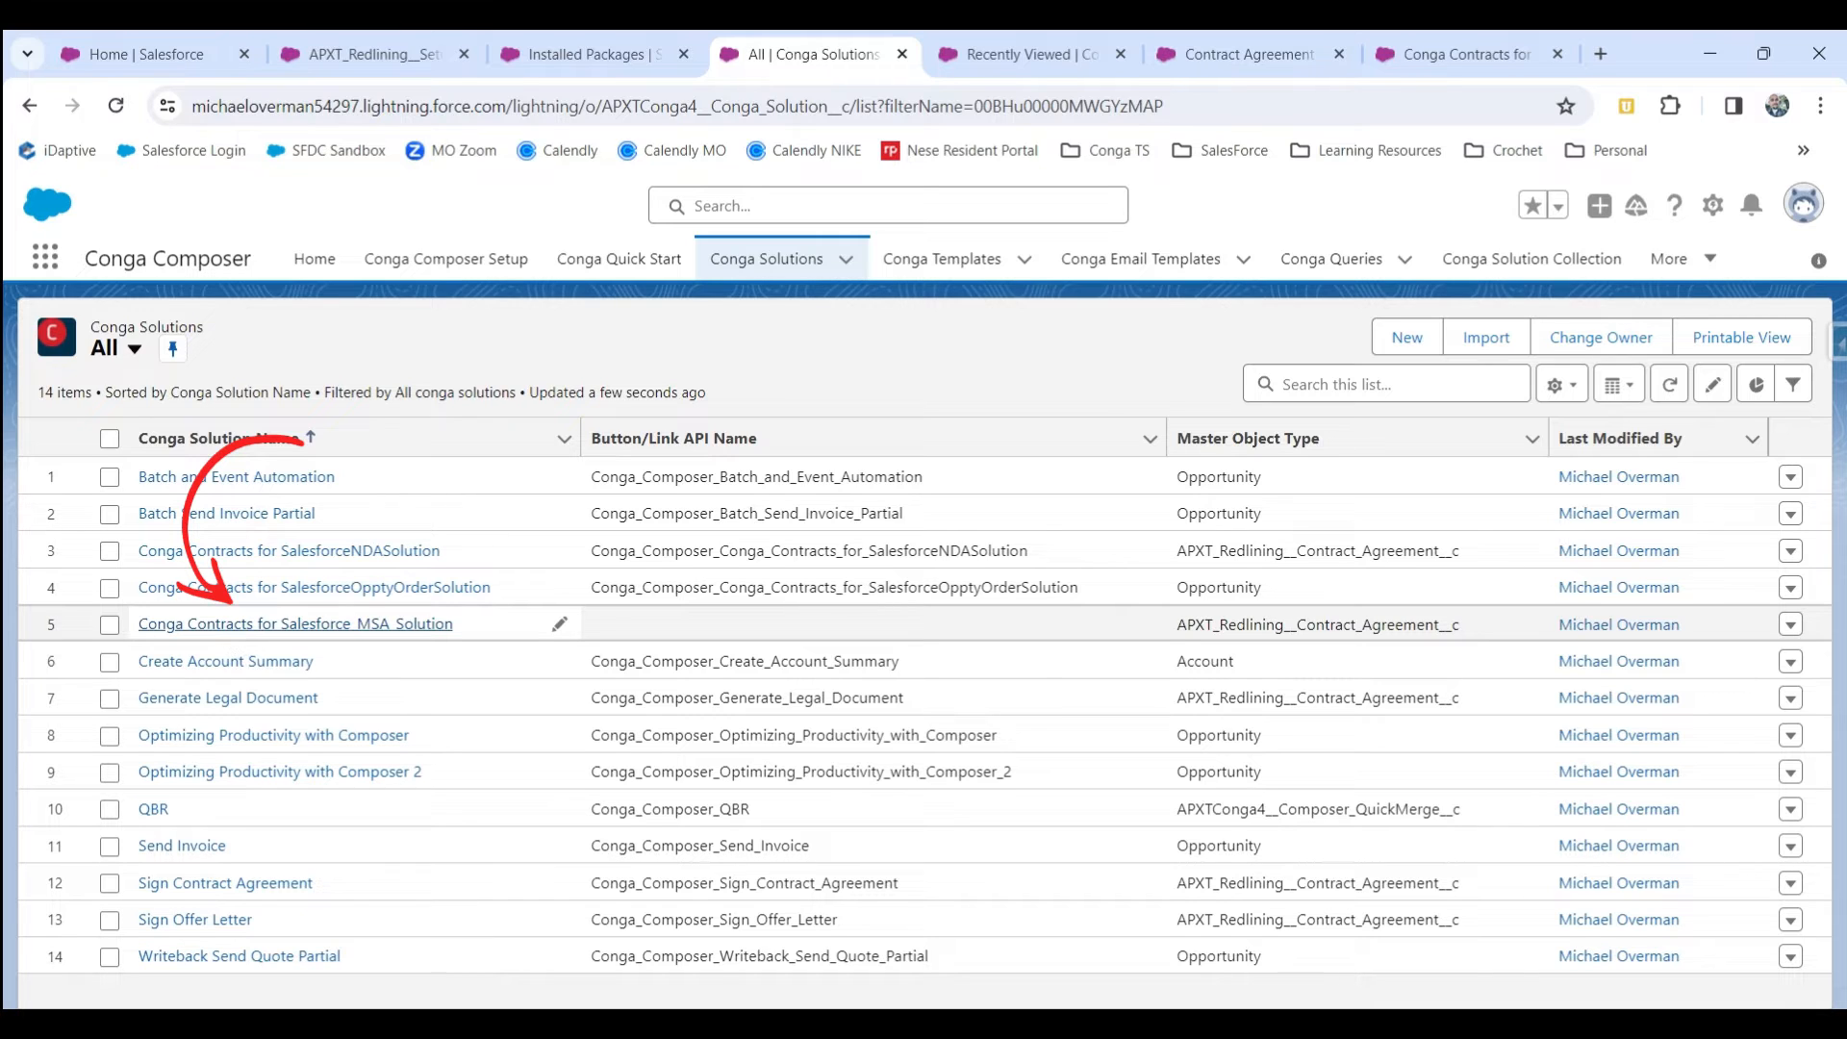
left_click(236, 625)
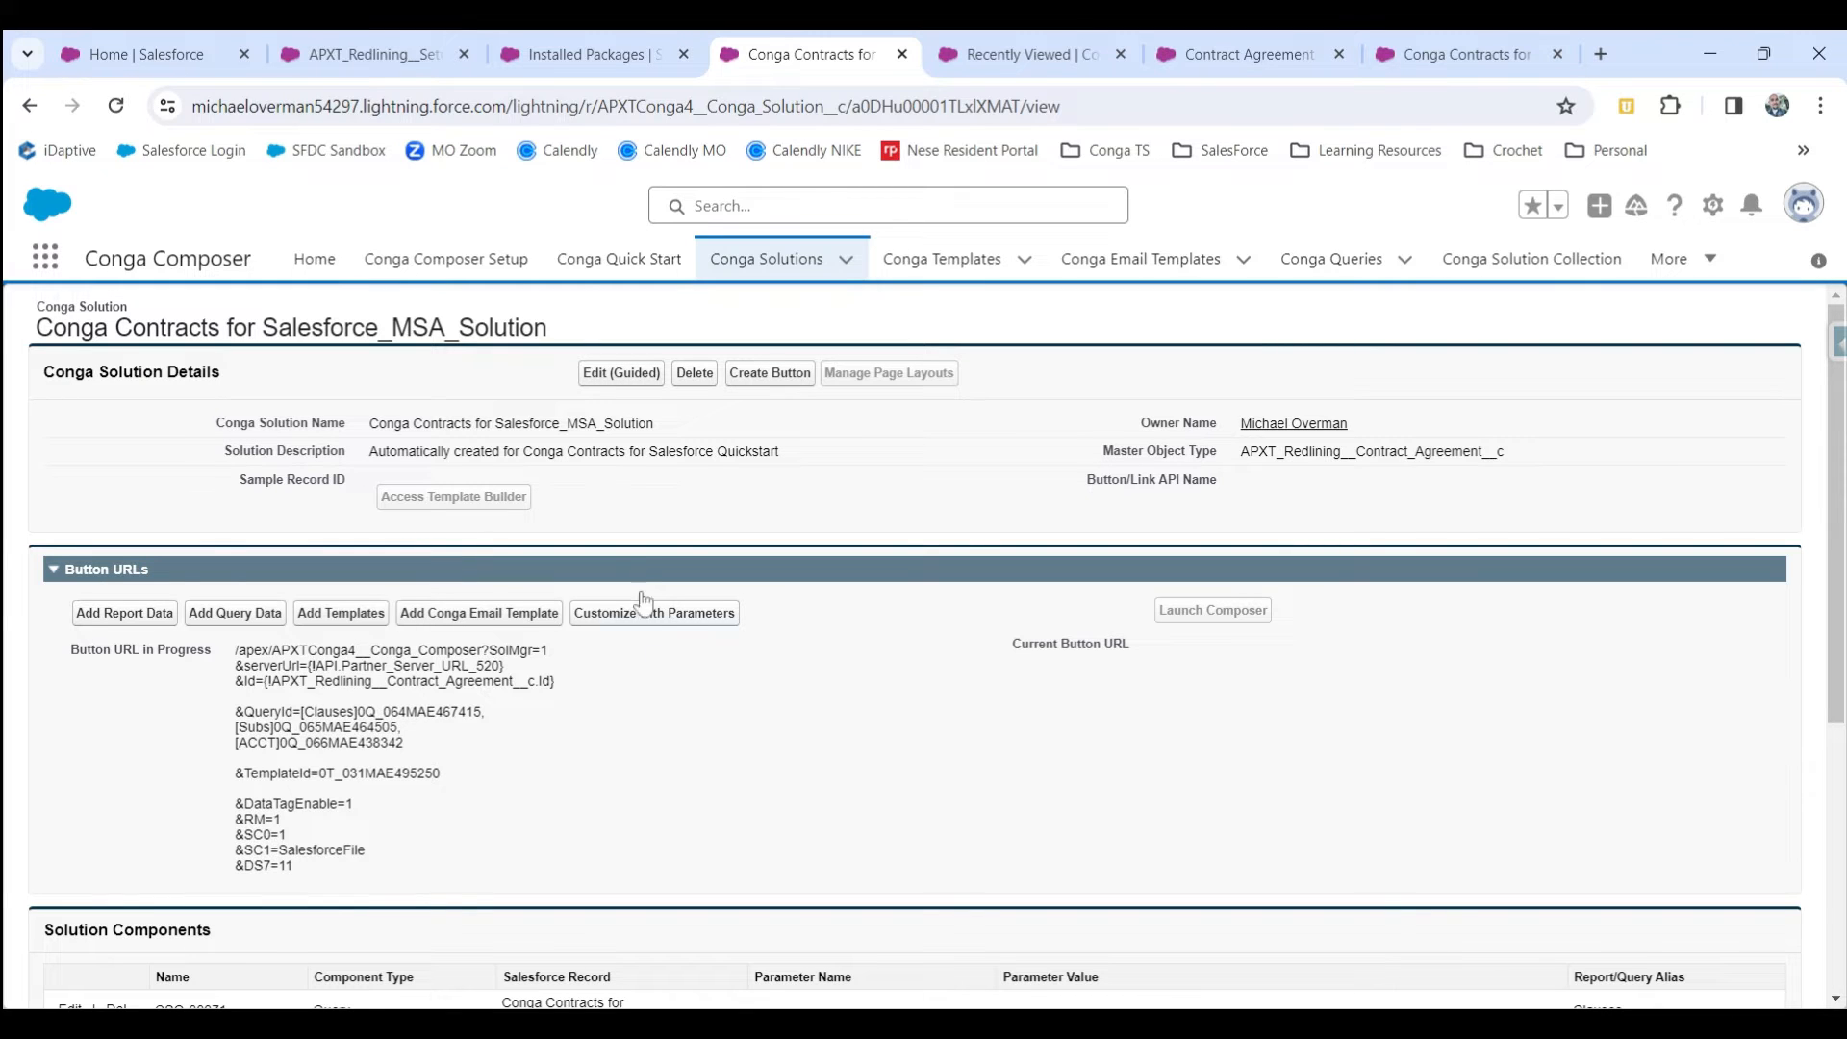
left_click(771, 378)
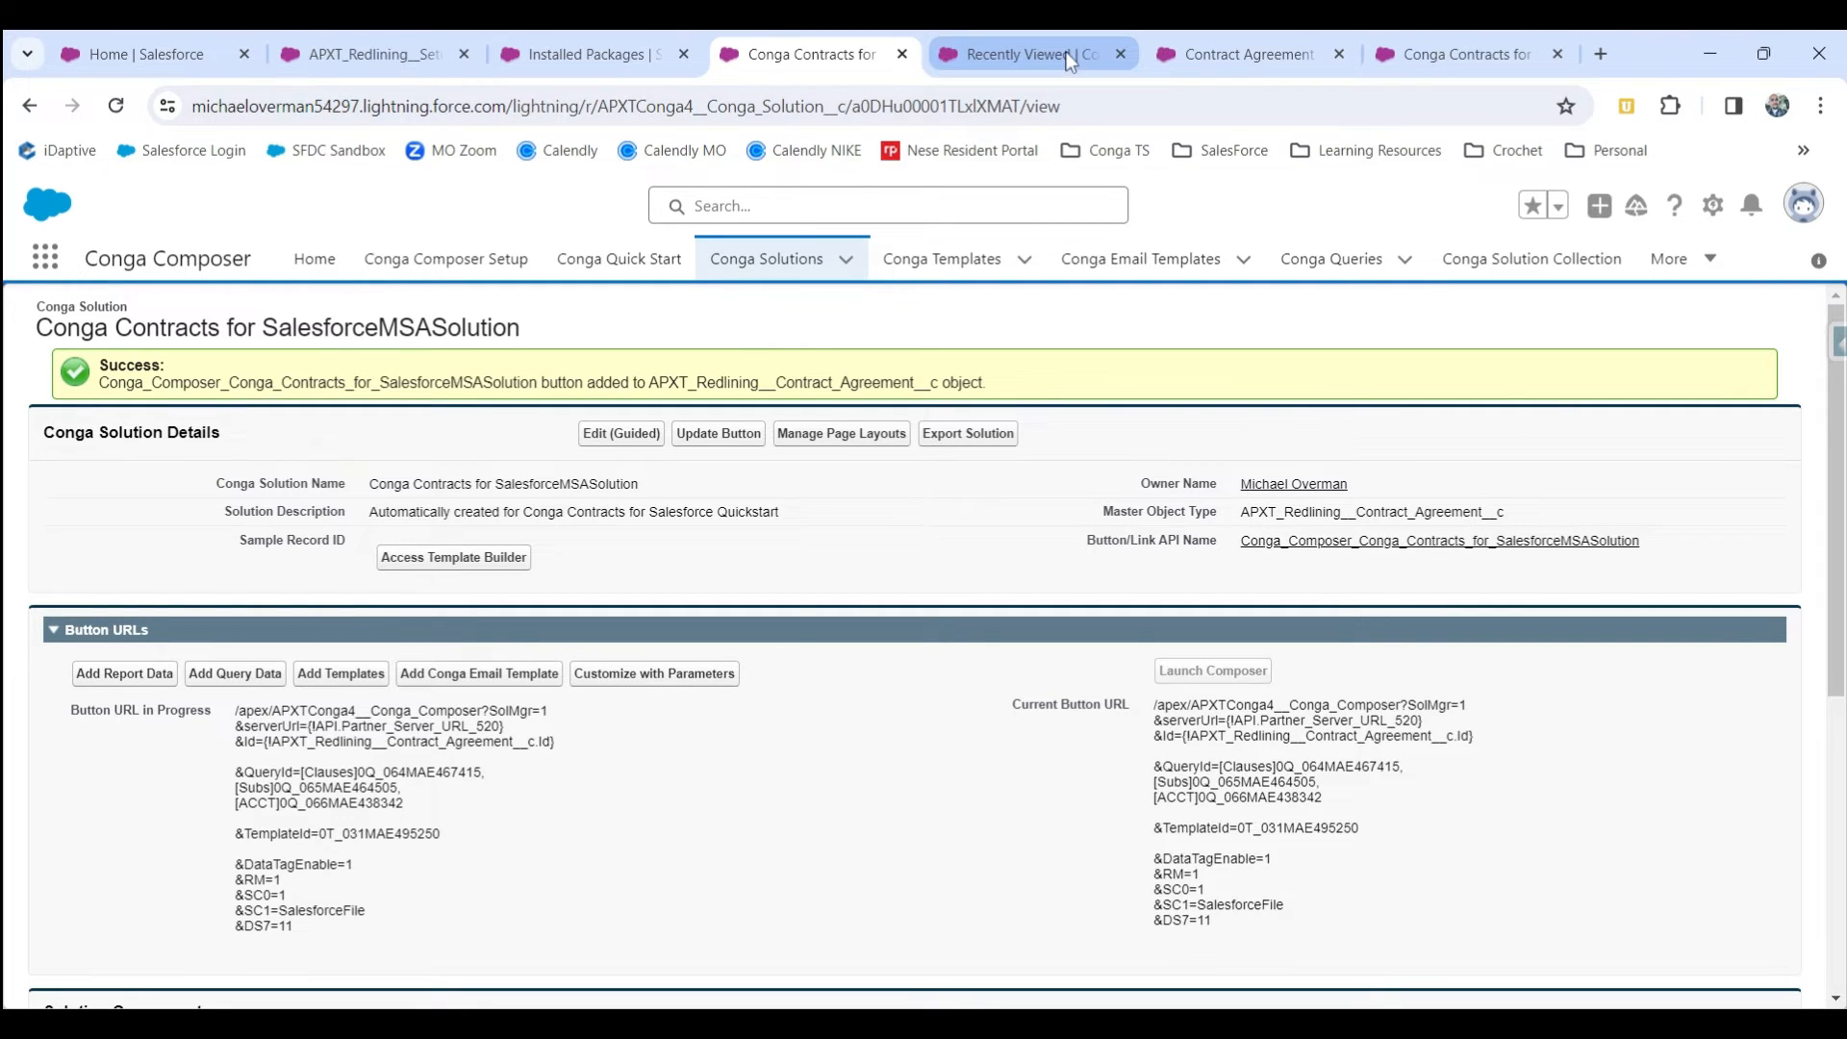
Add the Conga Contracts for SalesforceMSASolution action to the Contract Agreement Layout's Mobile and Lightning Experience actions and save the layout.
left_click(1243, 62)
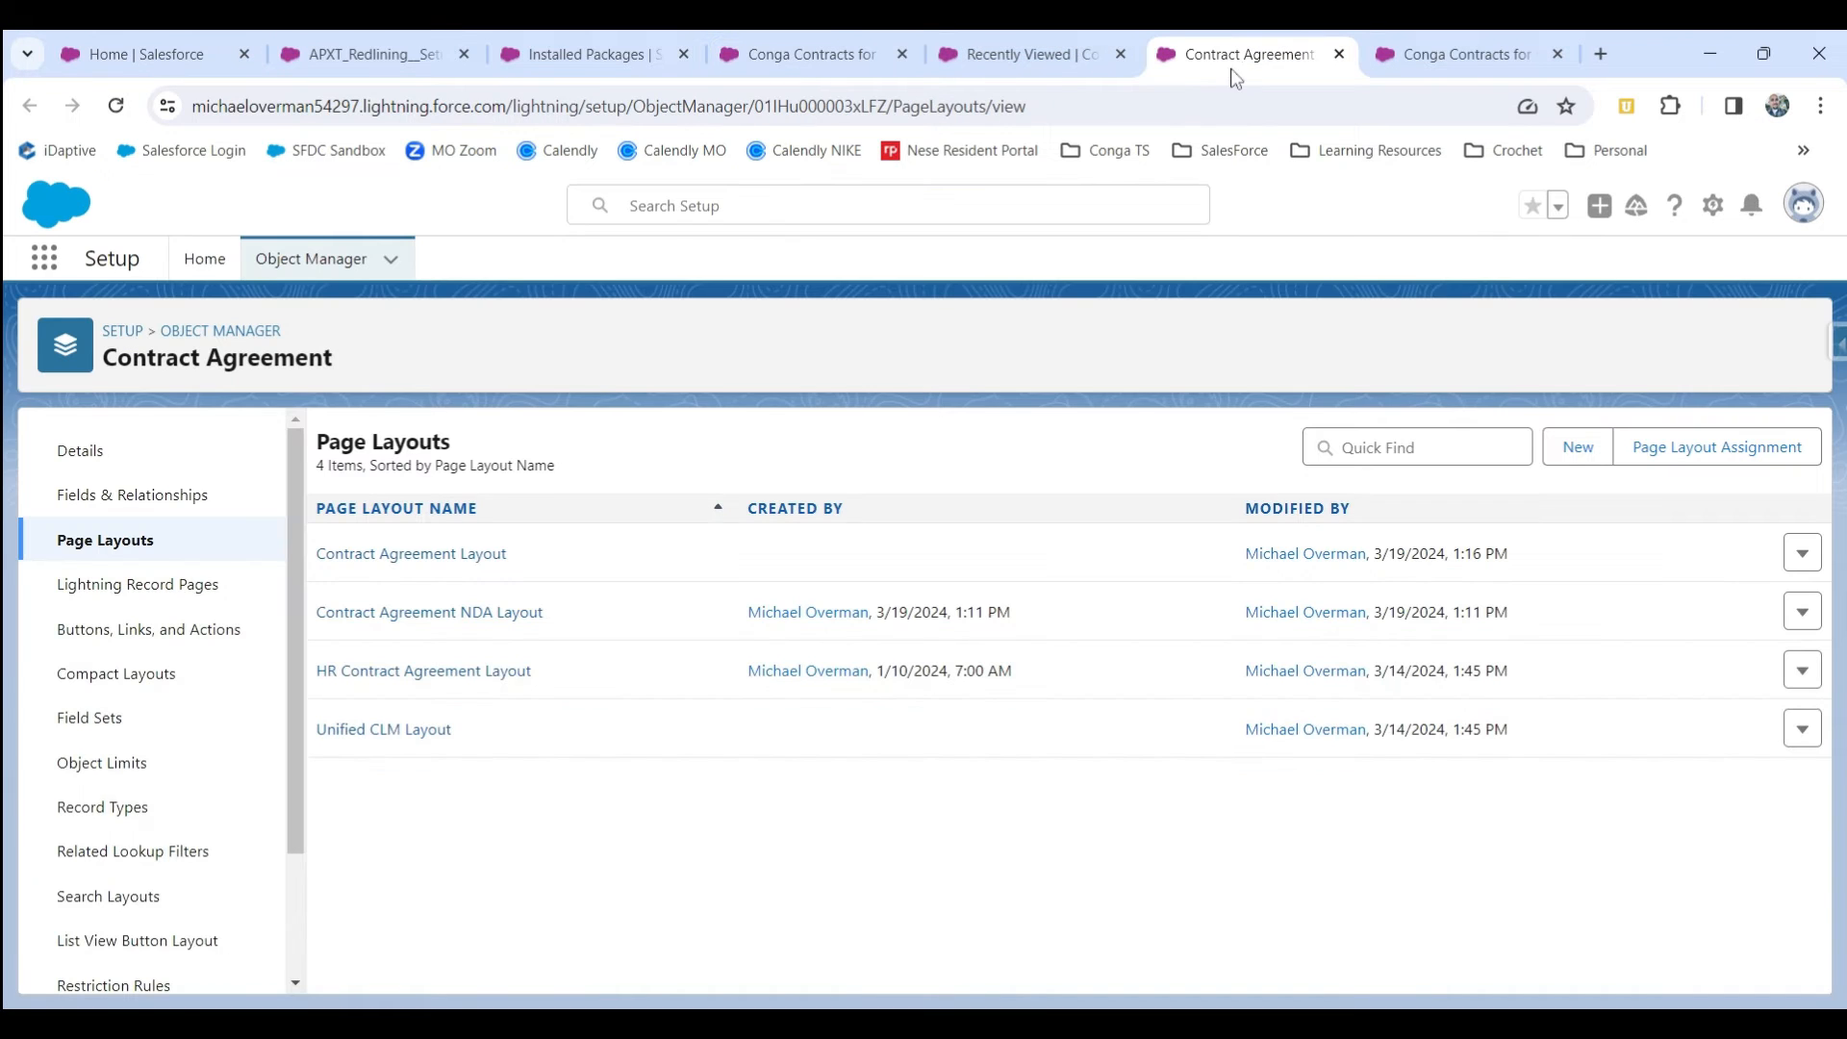
left_click(306, 269)
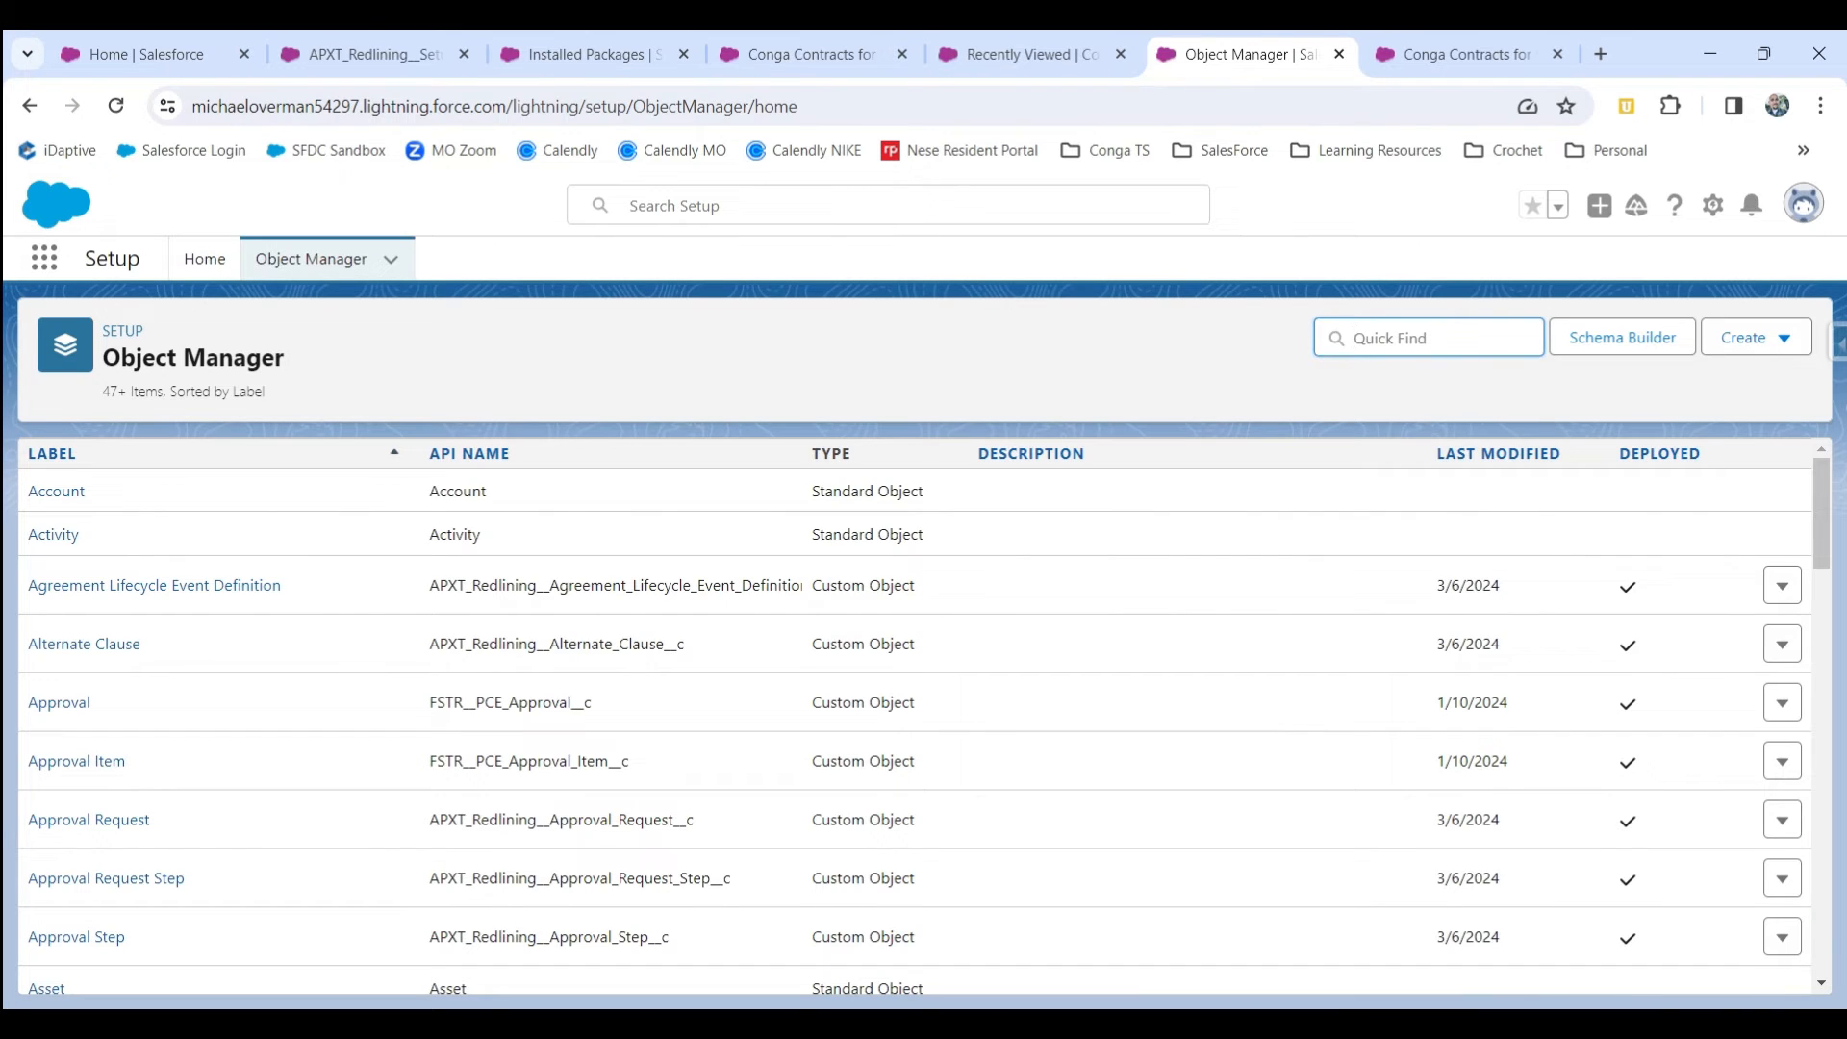
type("contract agreement")
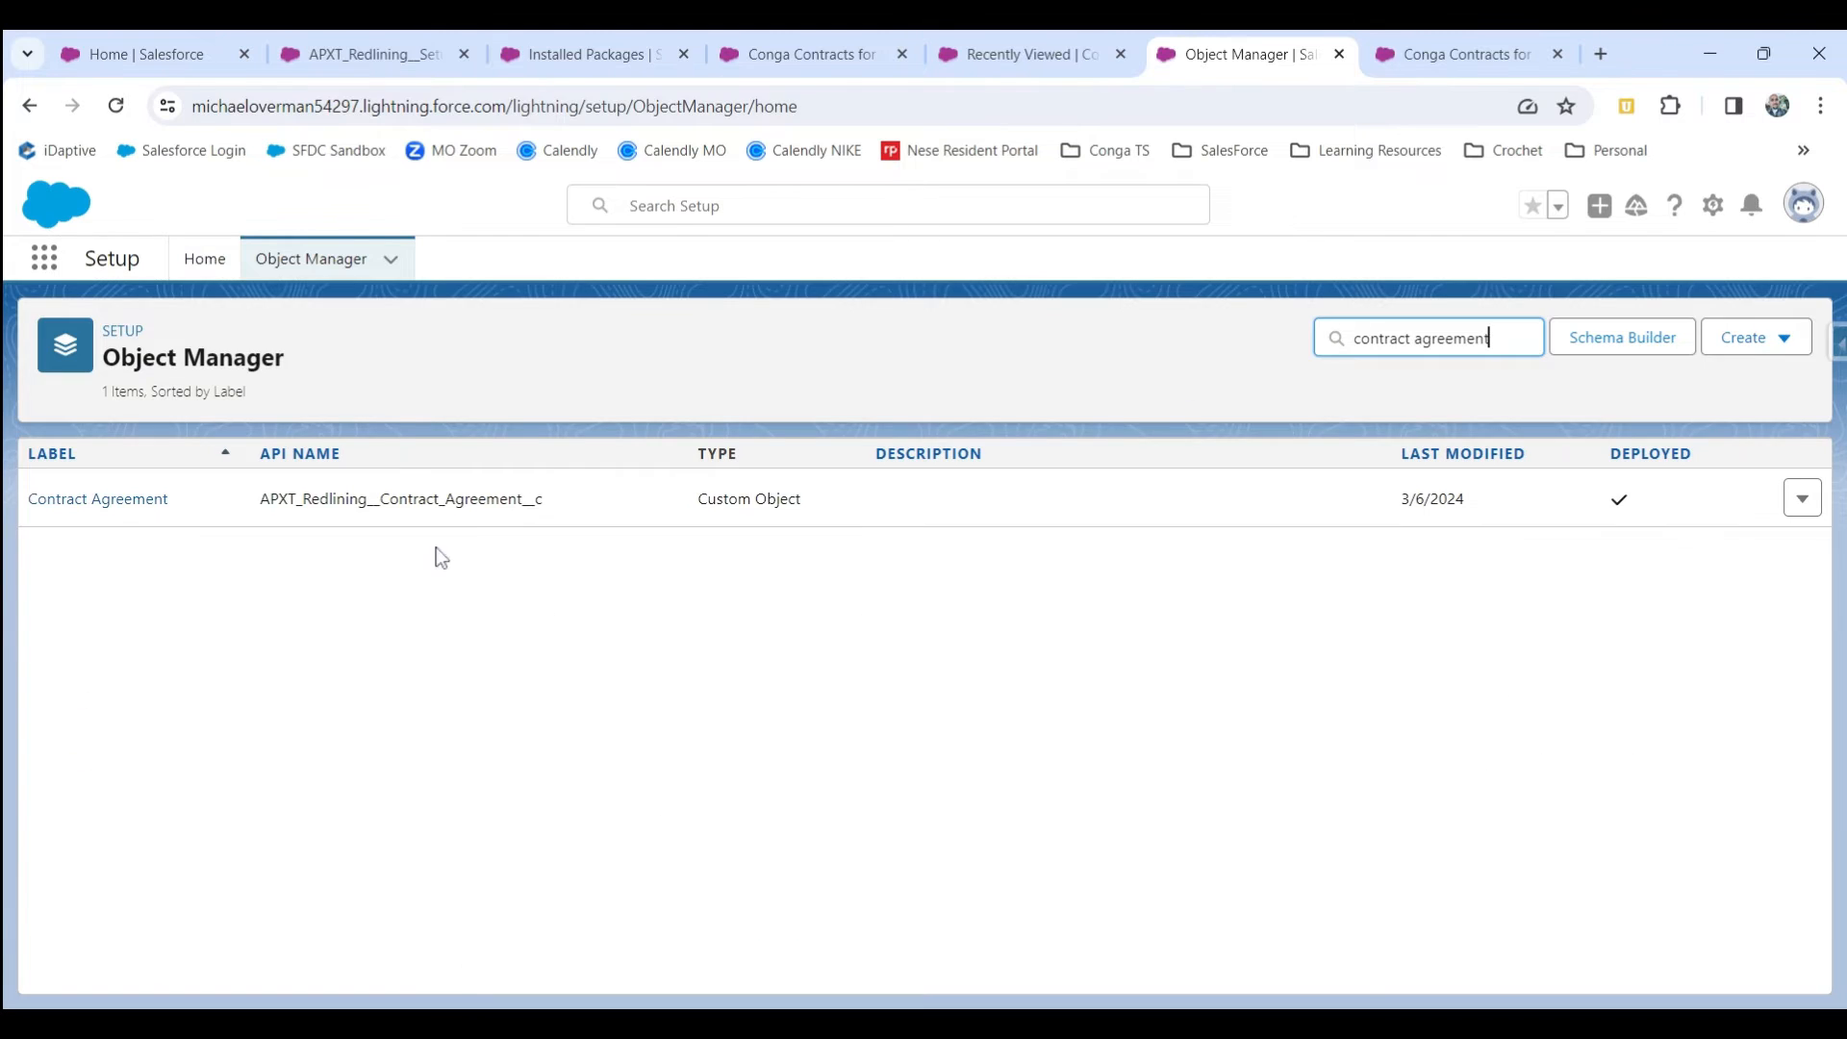
left_click(88, 516)
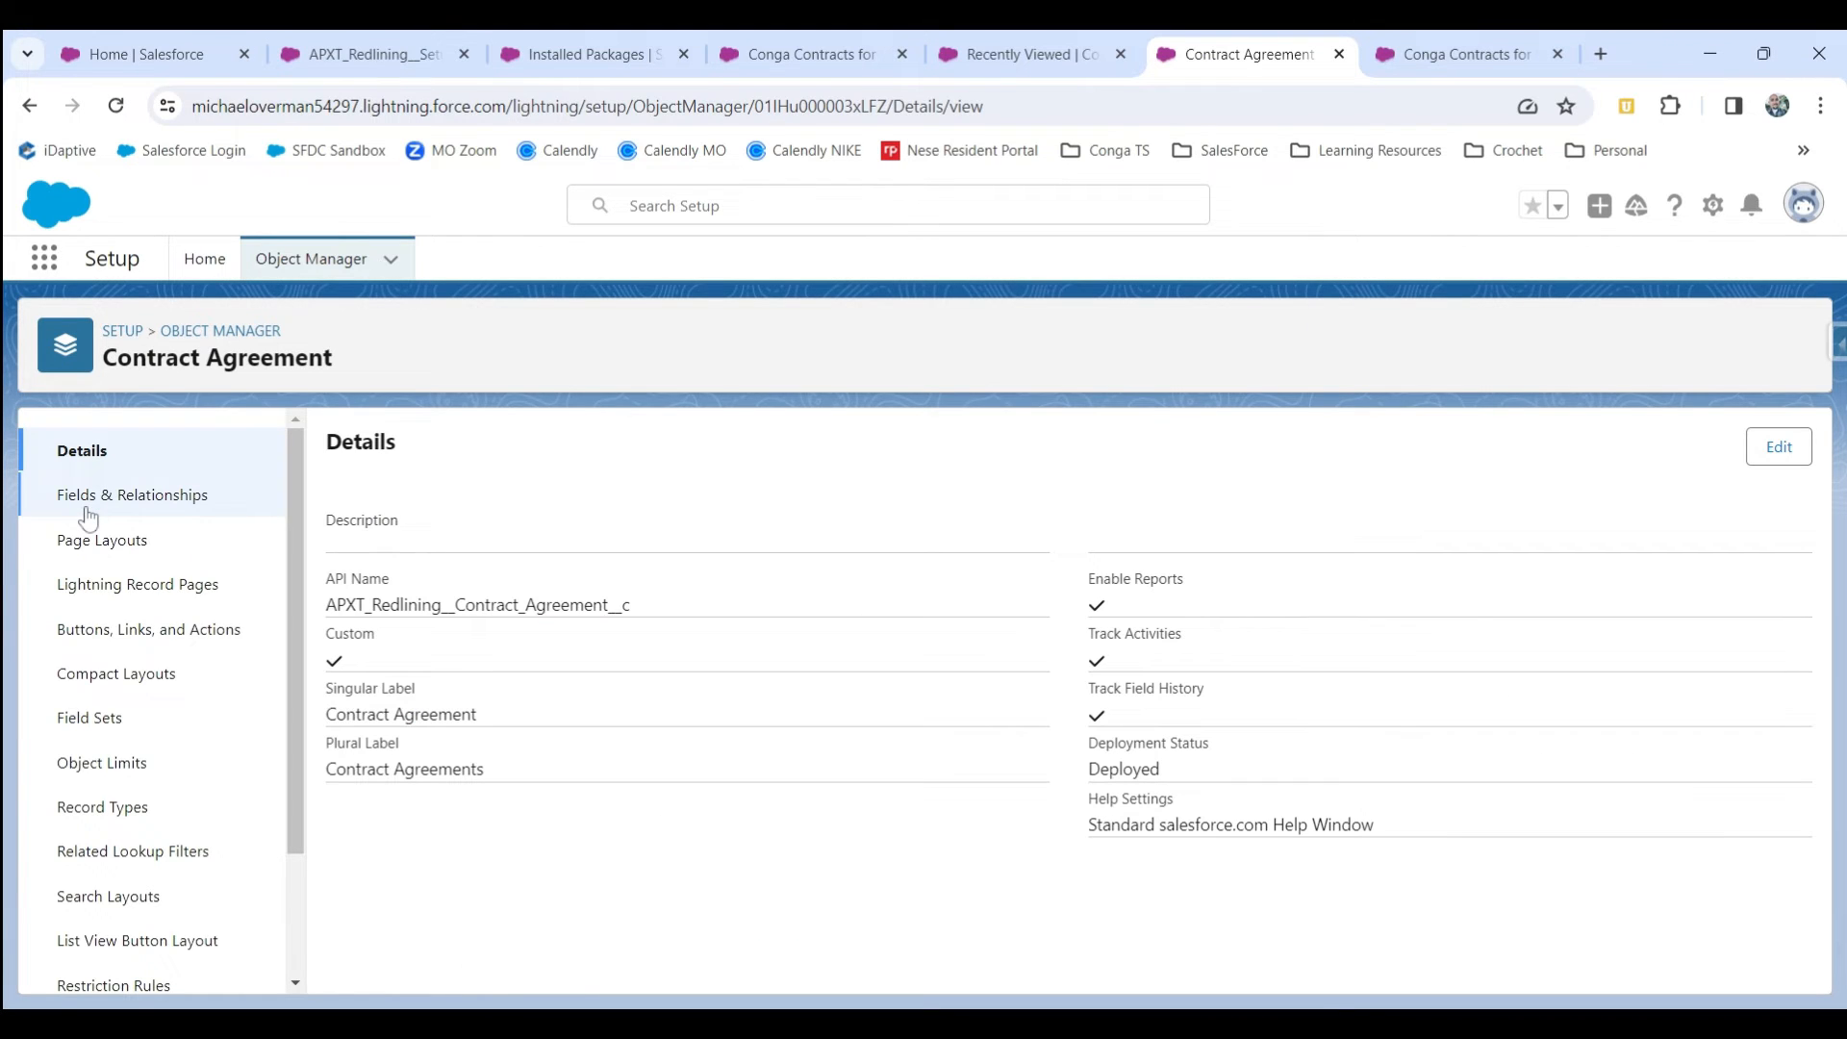
left_click(97, 556)
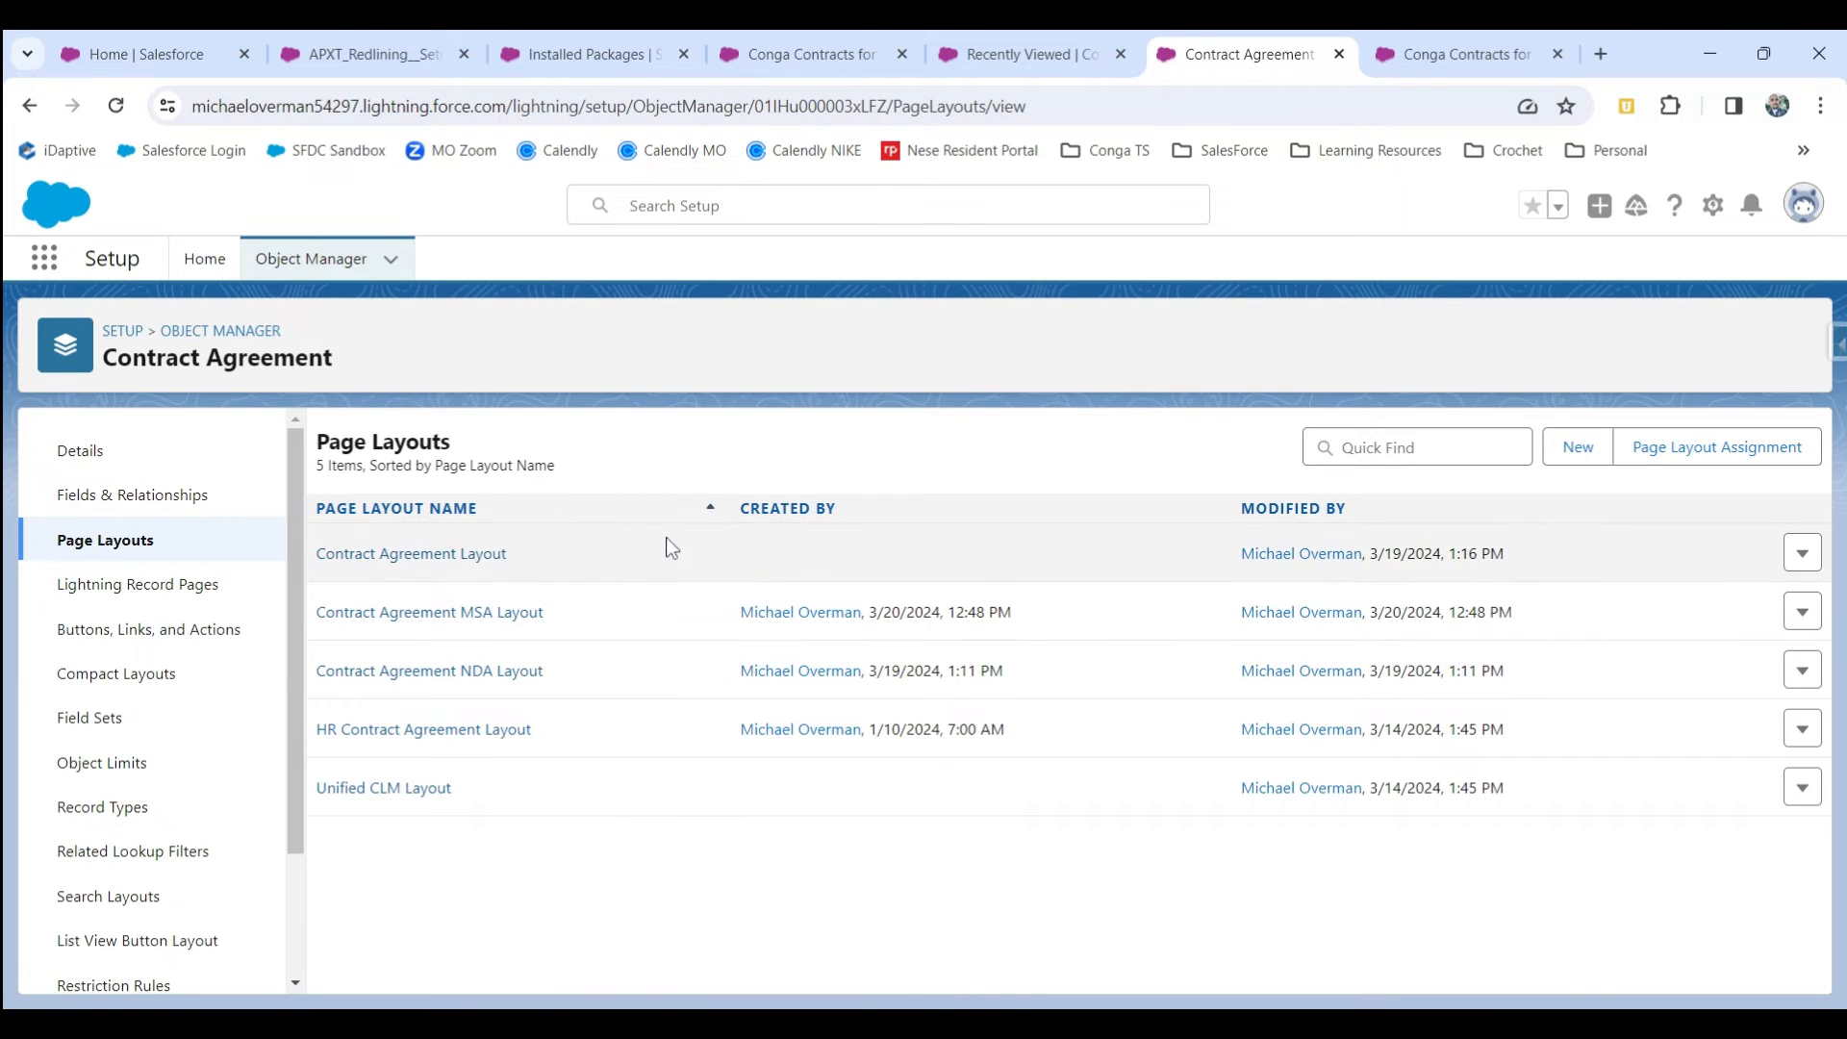
left_click(394, 556)
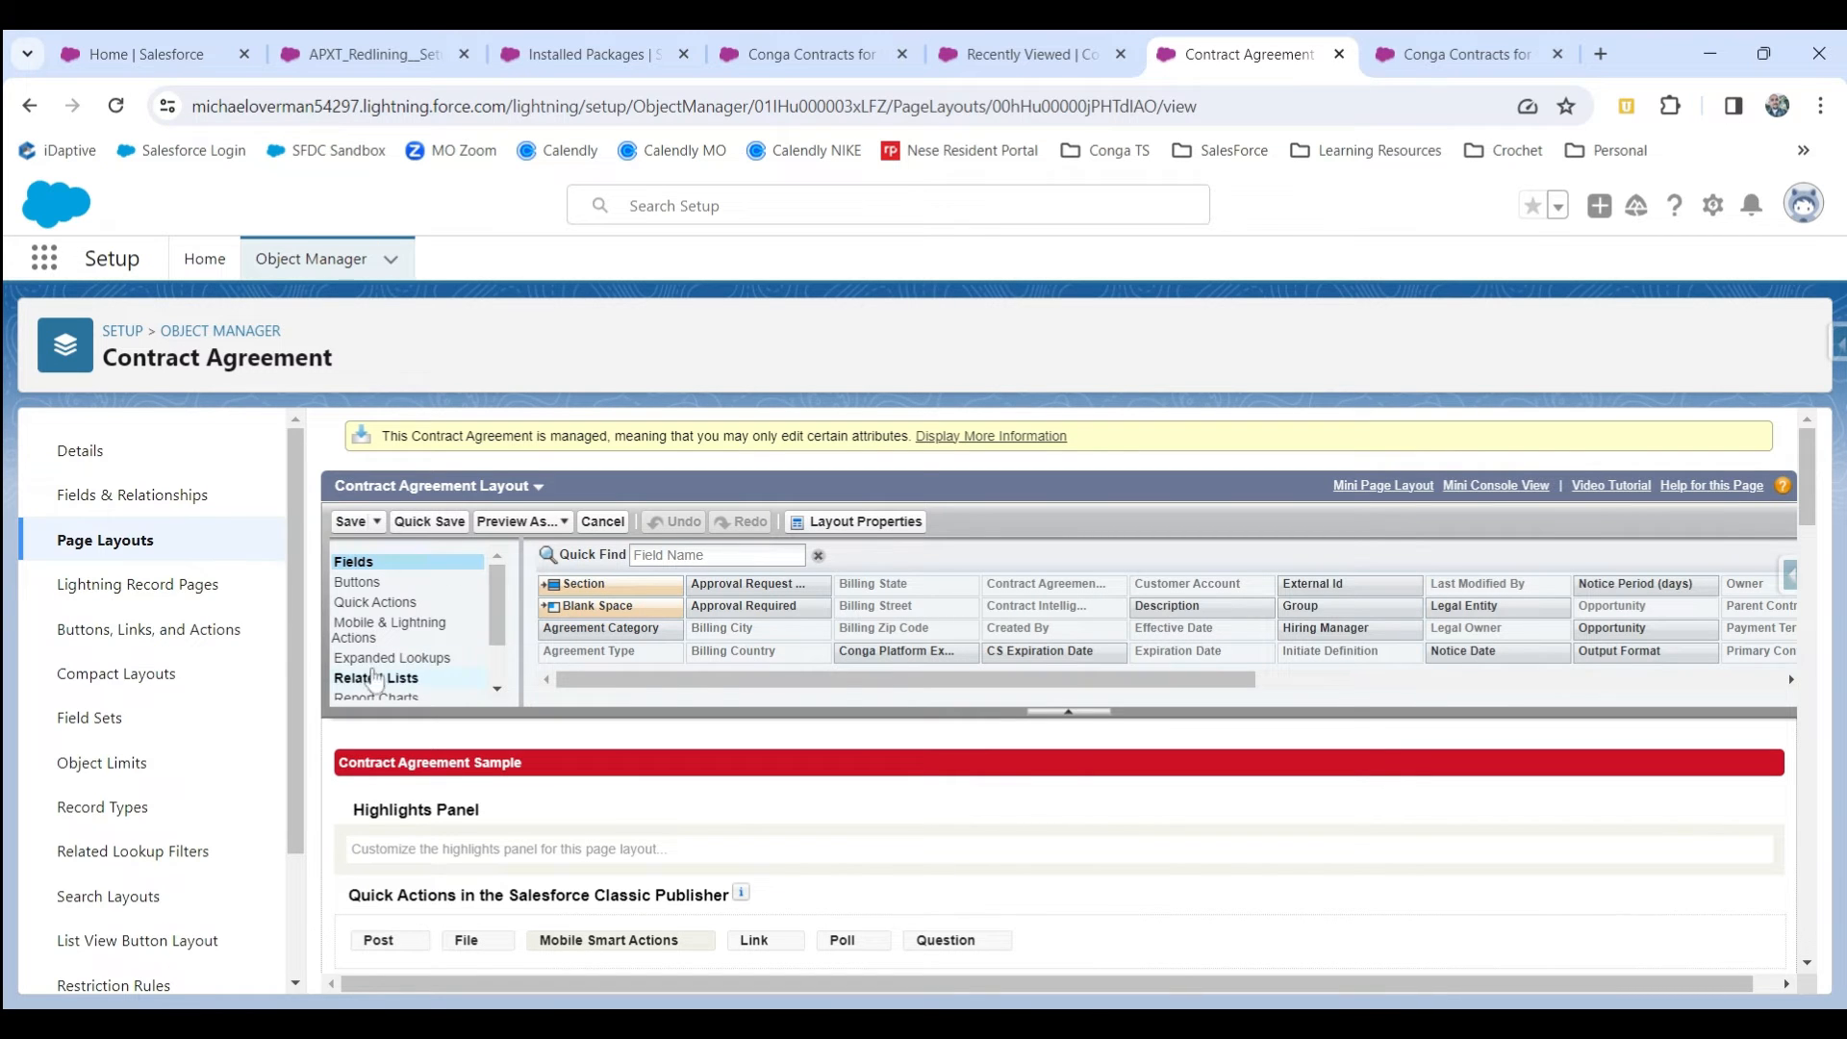
left_click(373, 631)
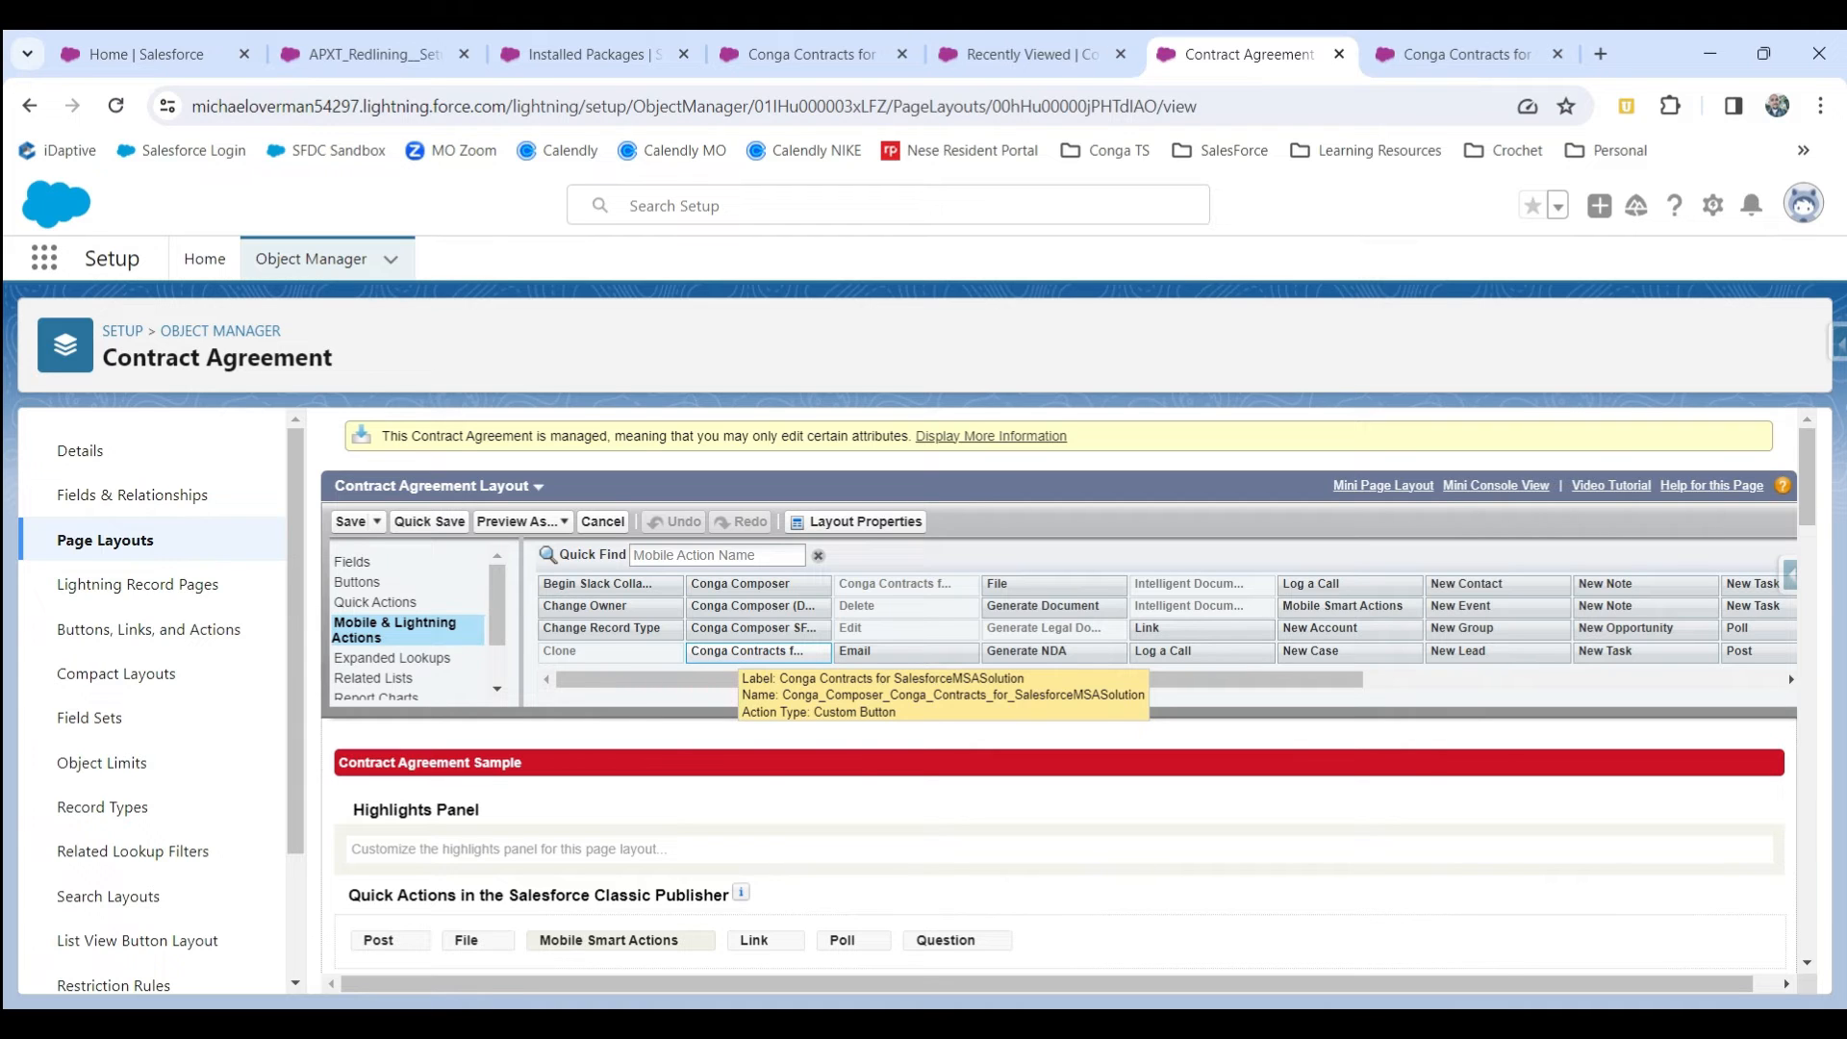
left_click_drag(728, 654, 354, 810)
scroll(663, 792, "down", 2)
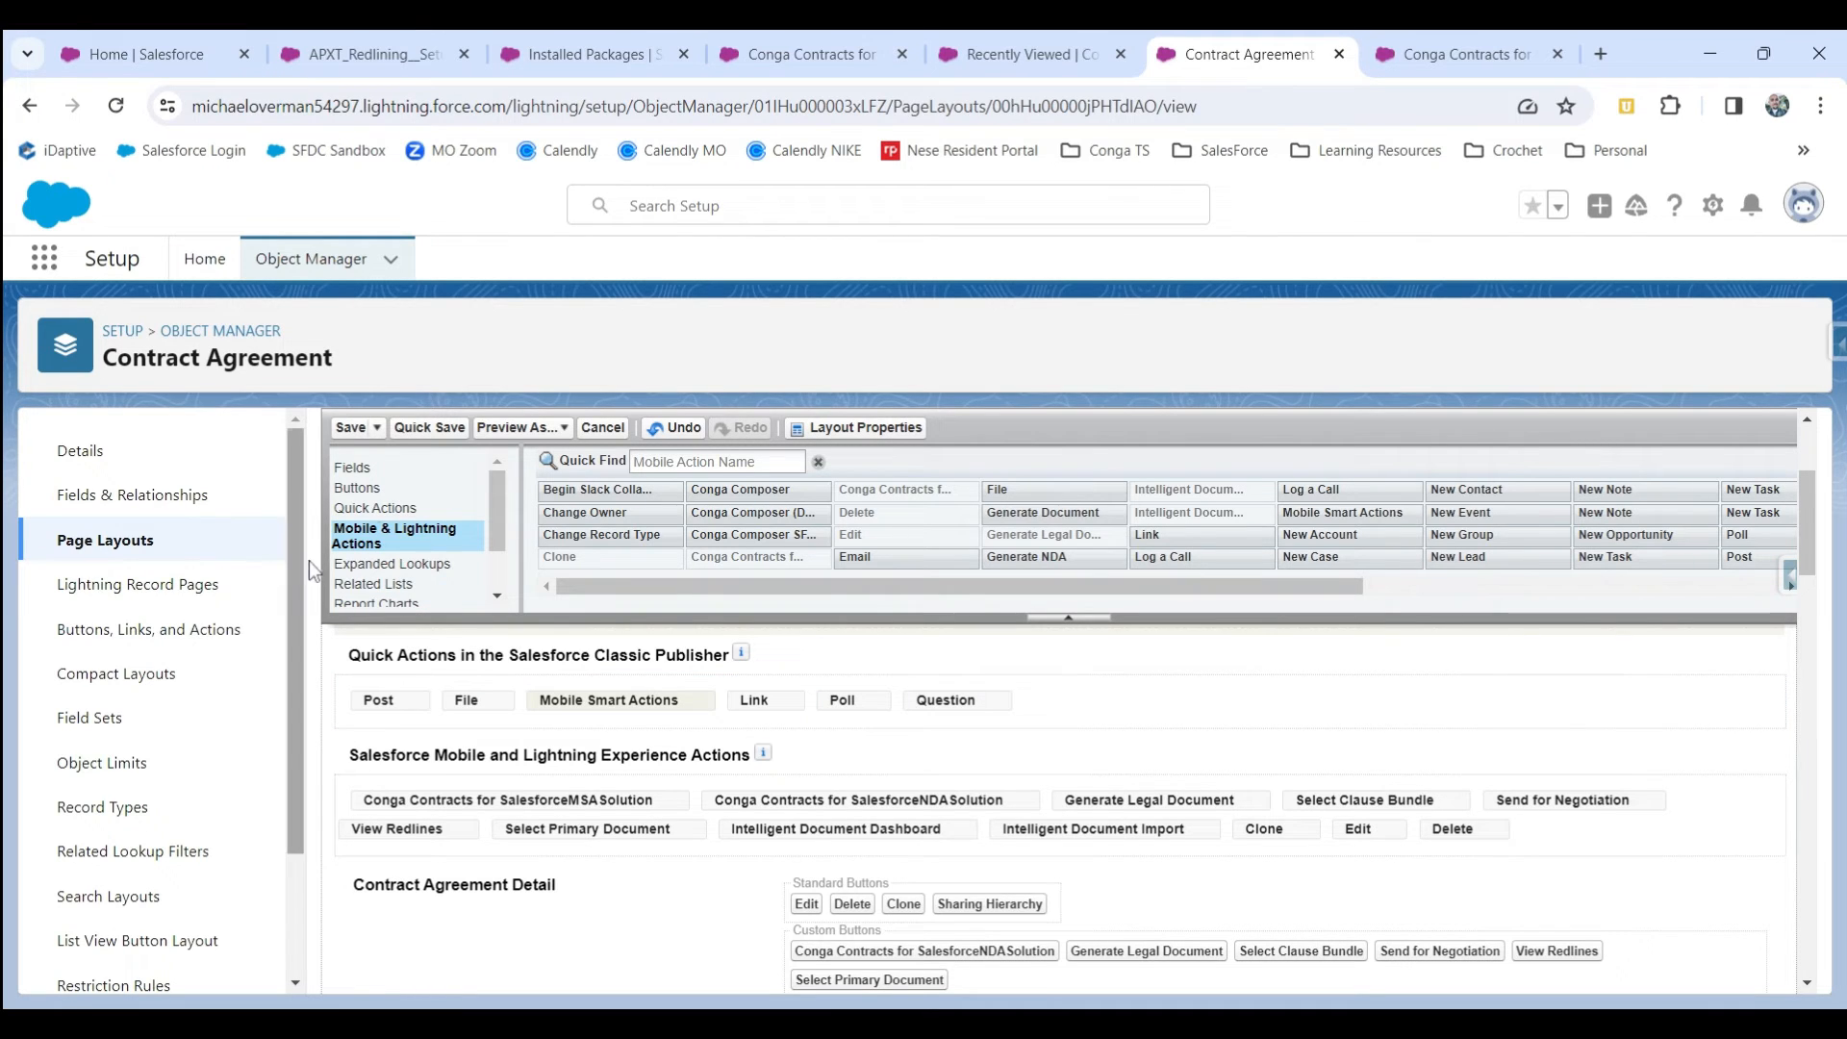
left_click(348, 429)
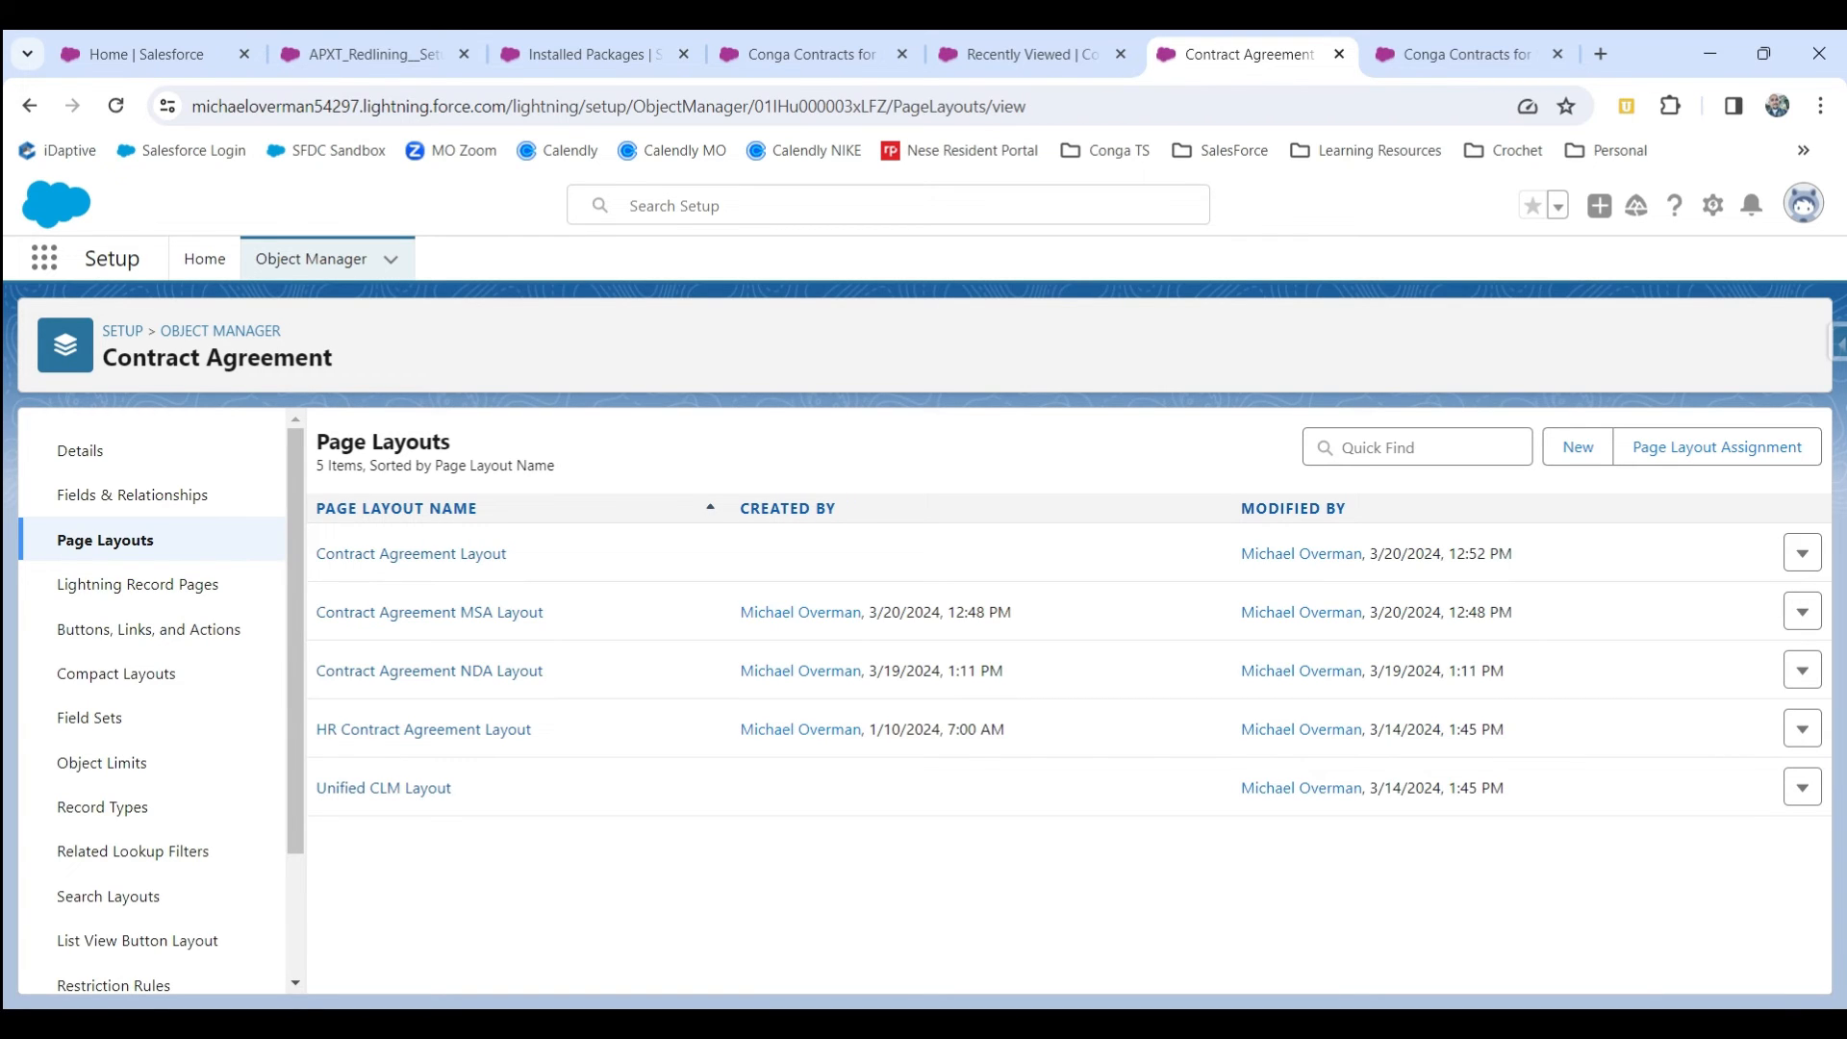
Open contract agreement CON-000031 and run the Conga Contracts for SalesforceMSASolution action on it.
left_click(214, 52)
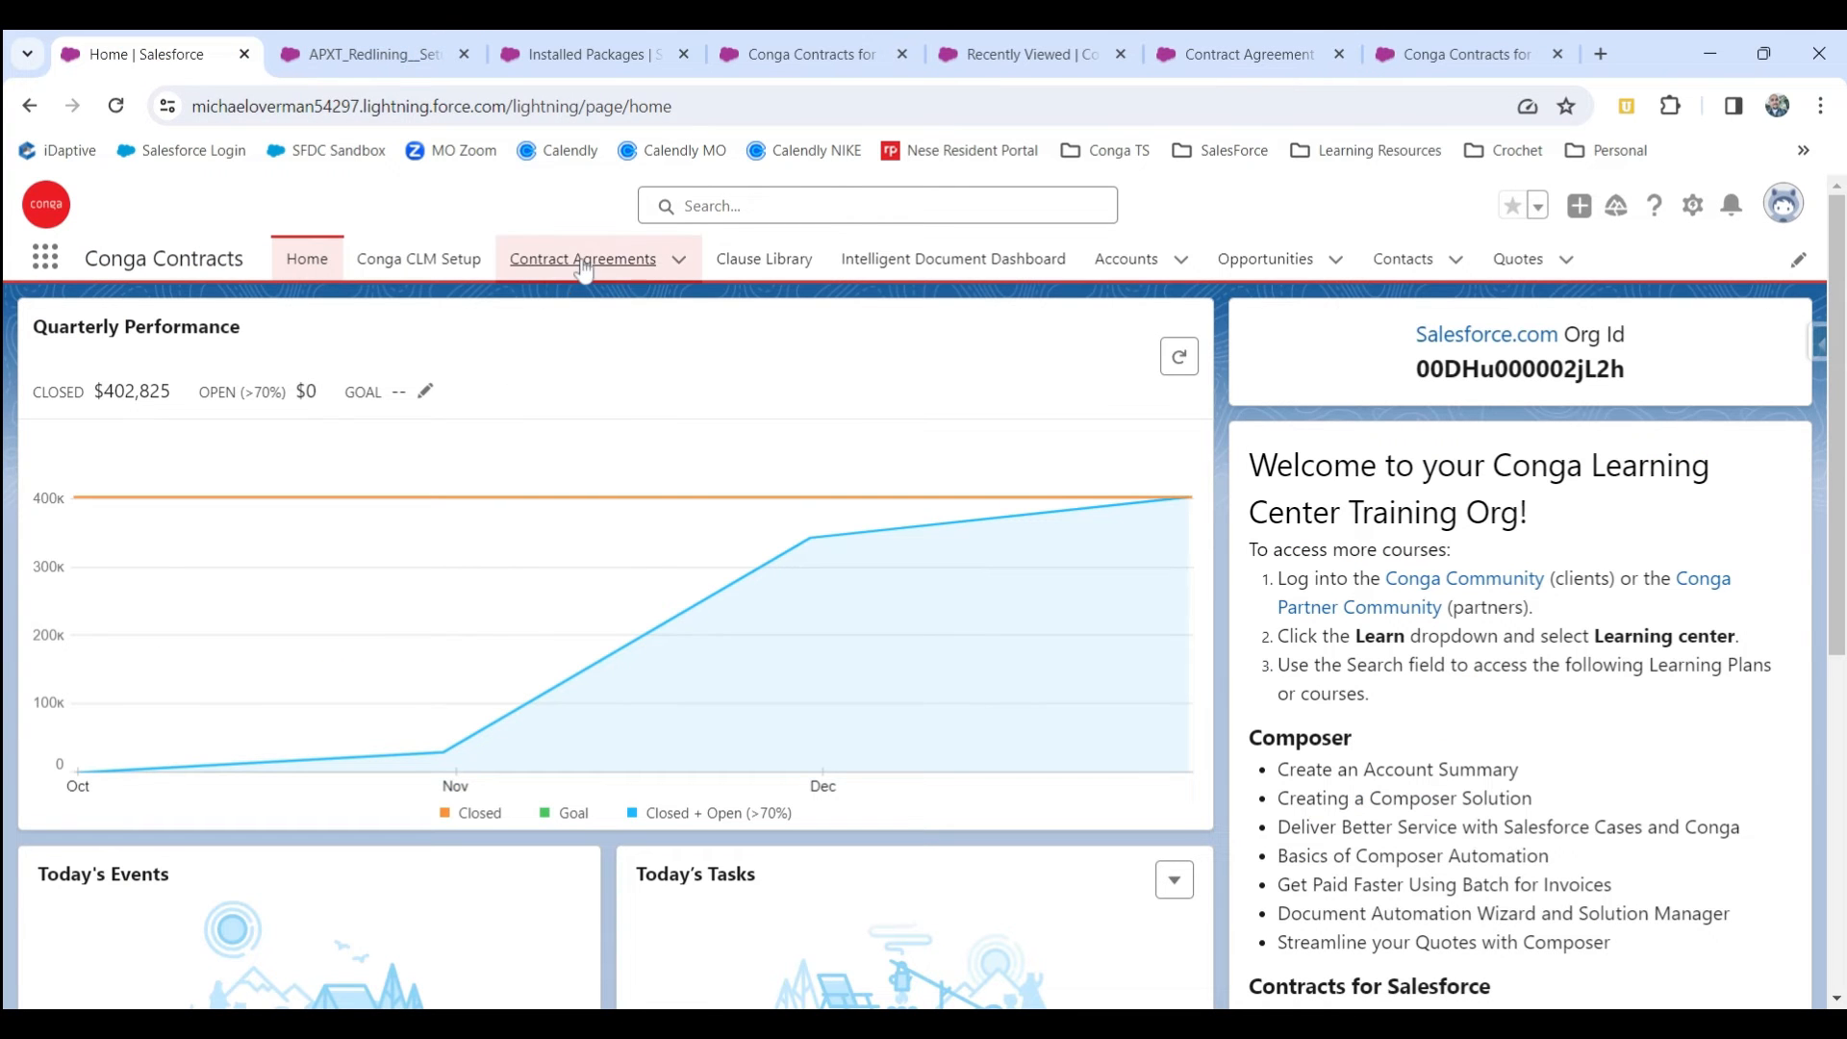
left_click(582, 260)
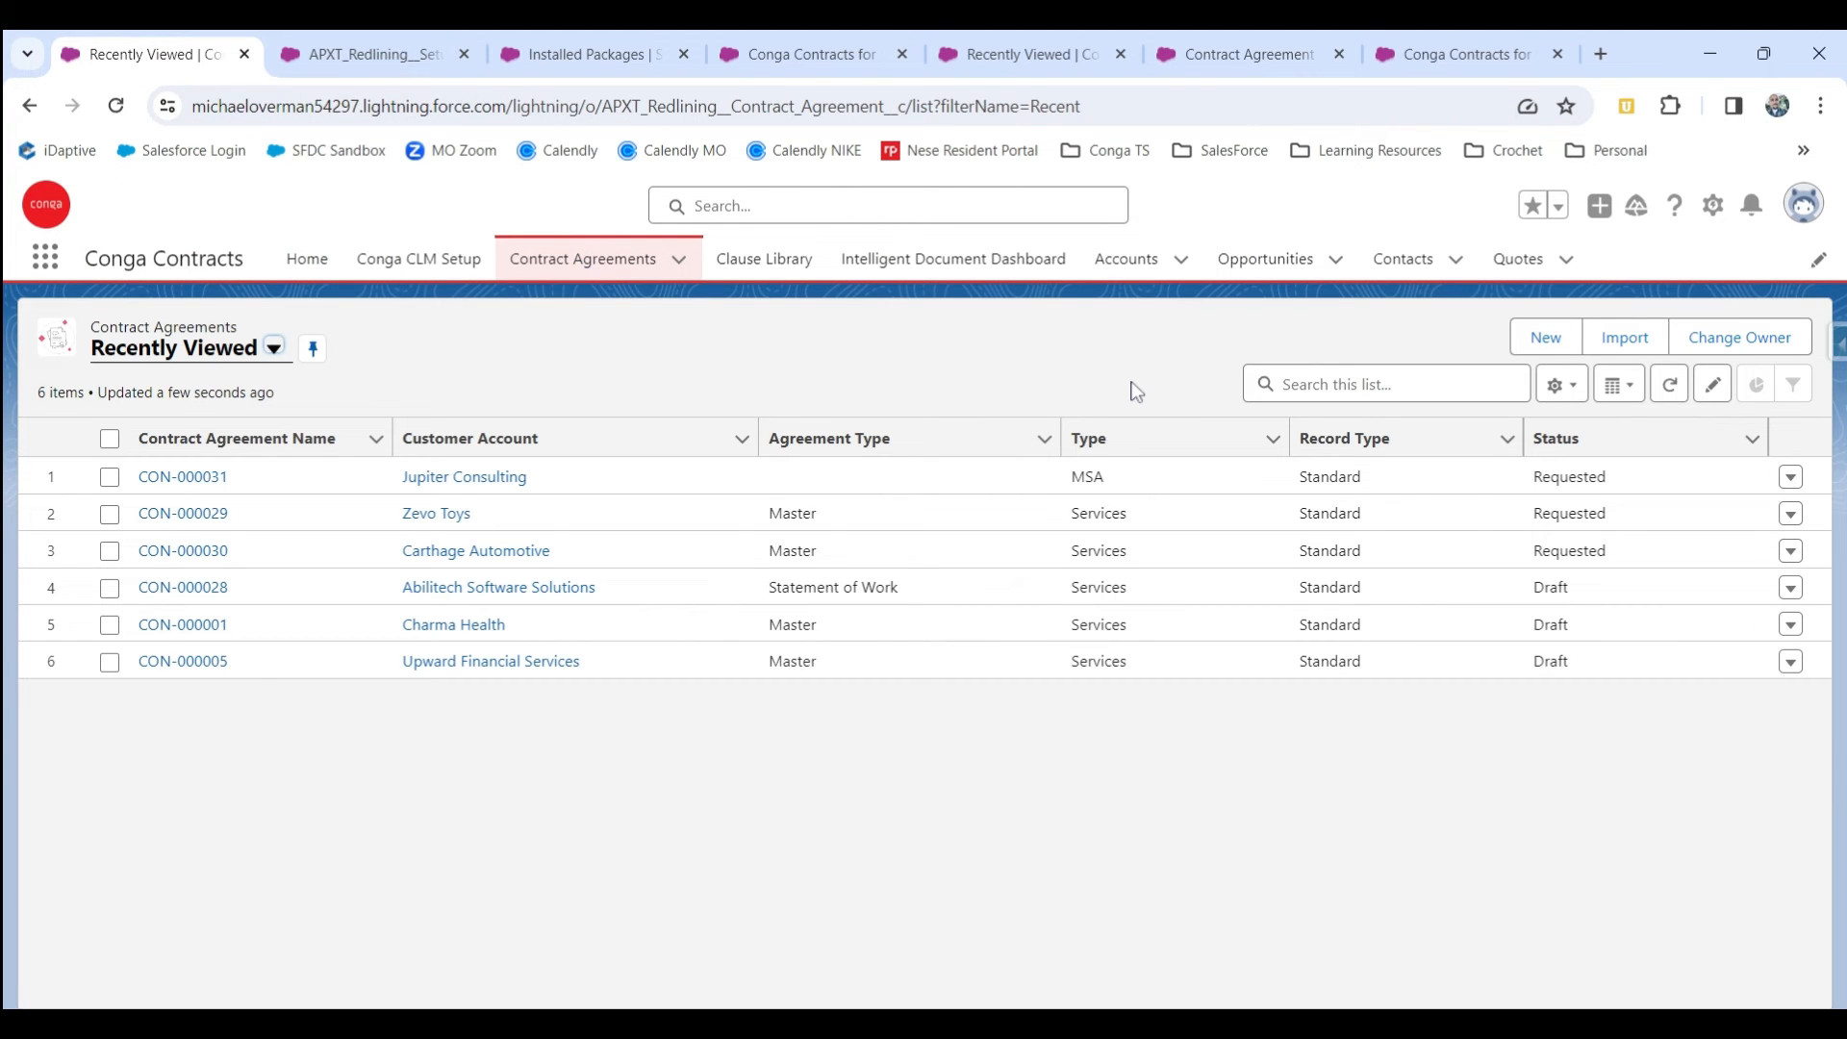
left_click(175, 479)
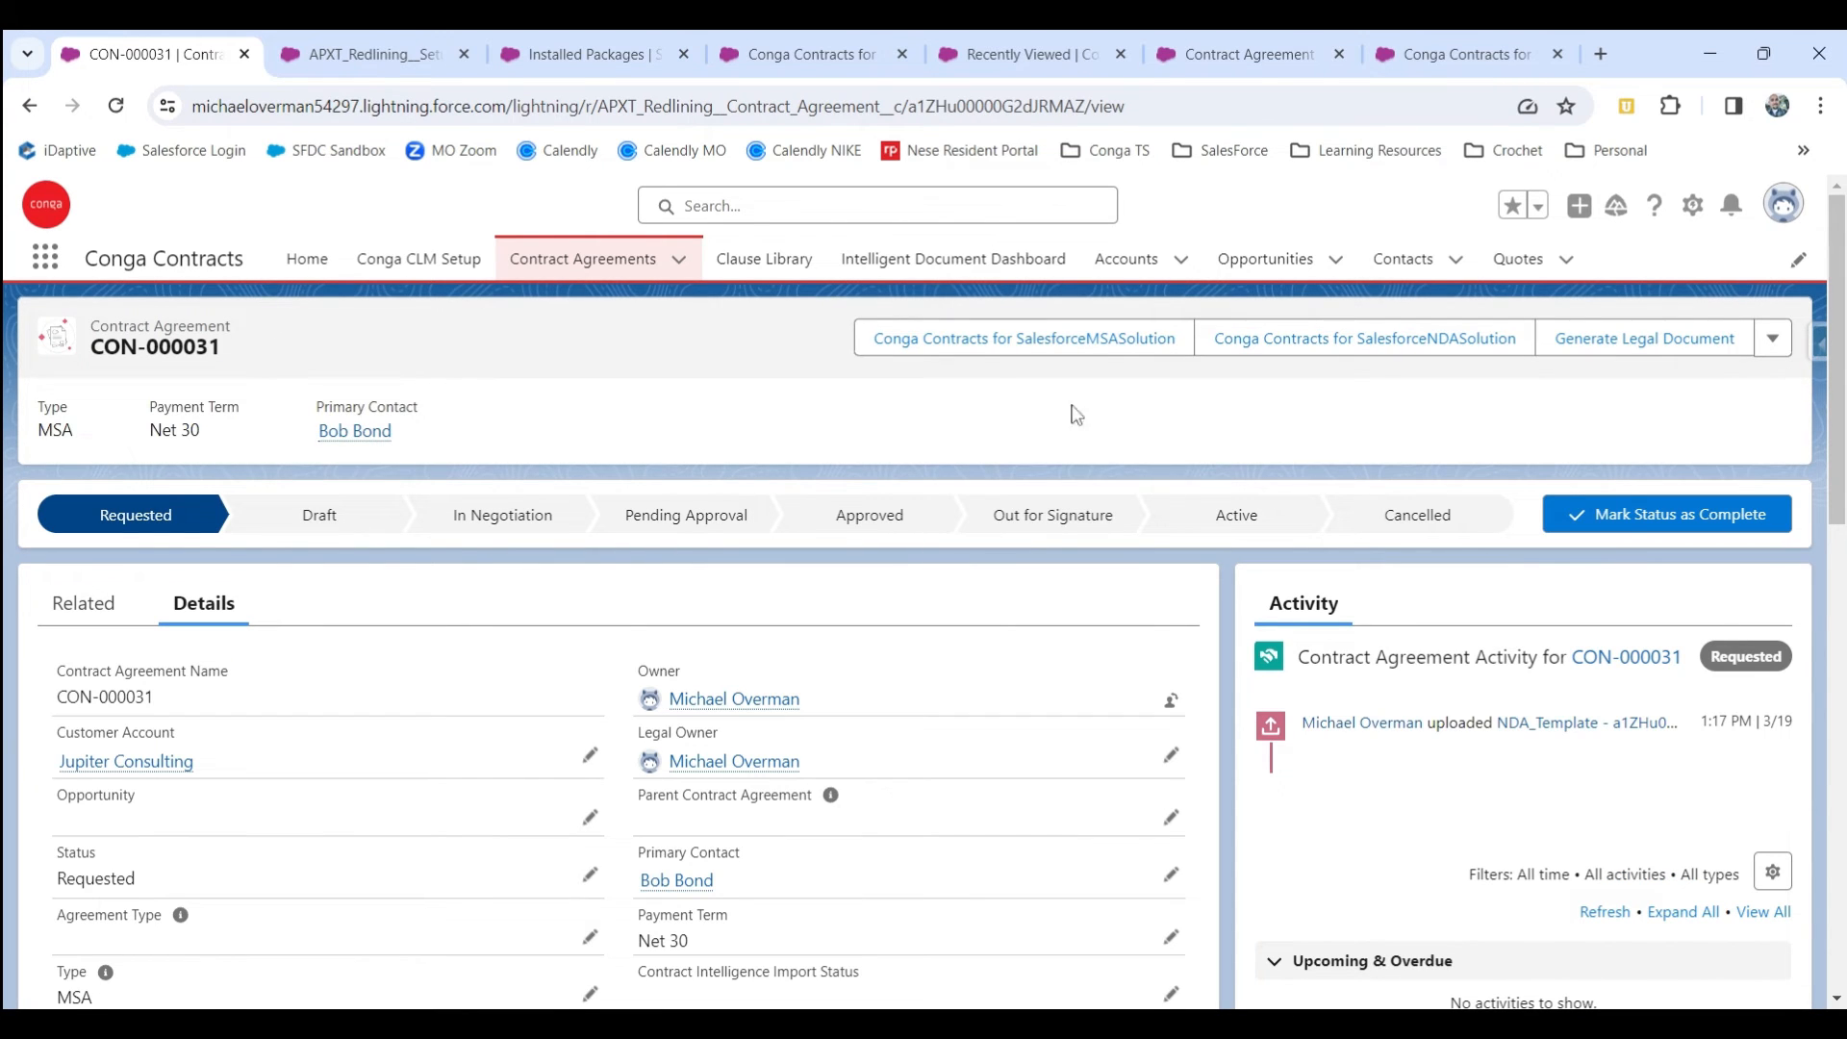
left_click(1059, 345)
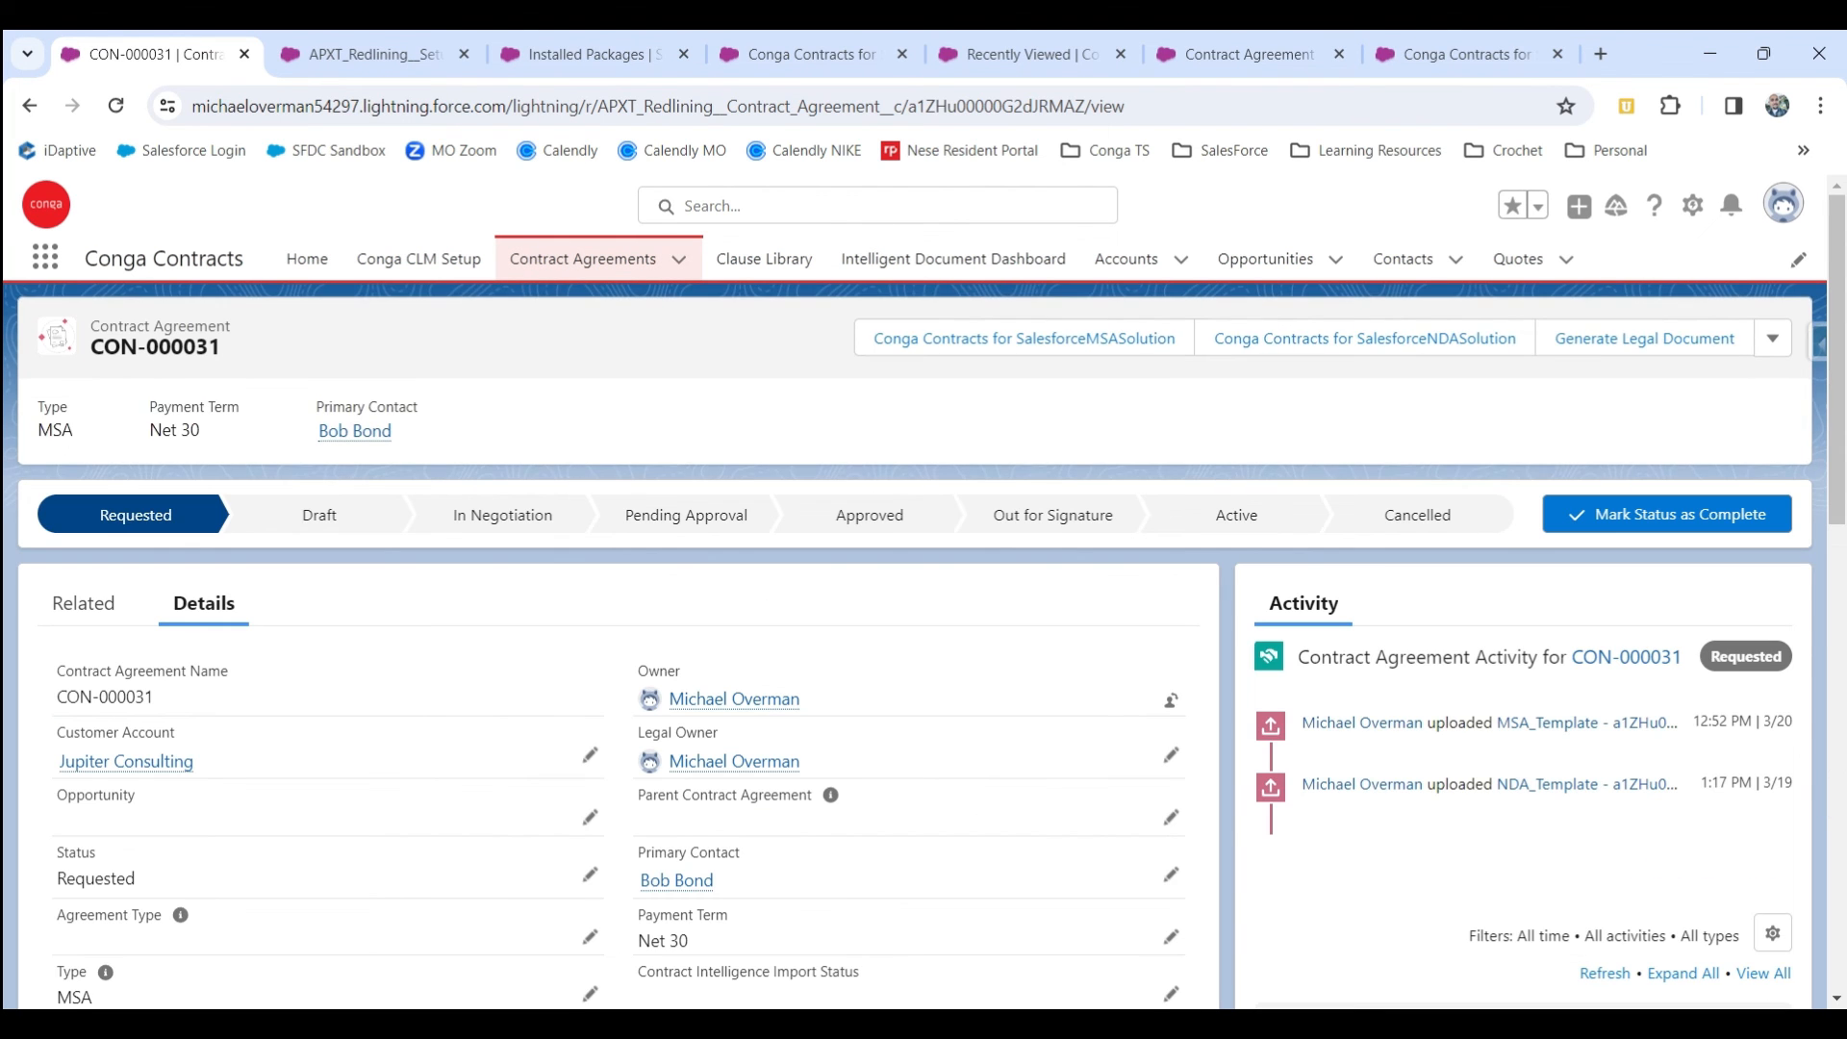
Open the generated MSA_Template file from the agreement's related files, review the document, and close the preview.
left_click(84, 615)
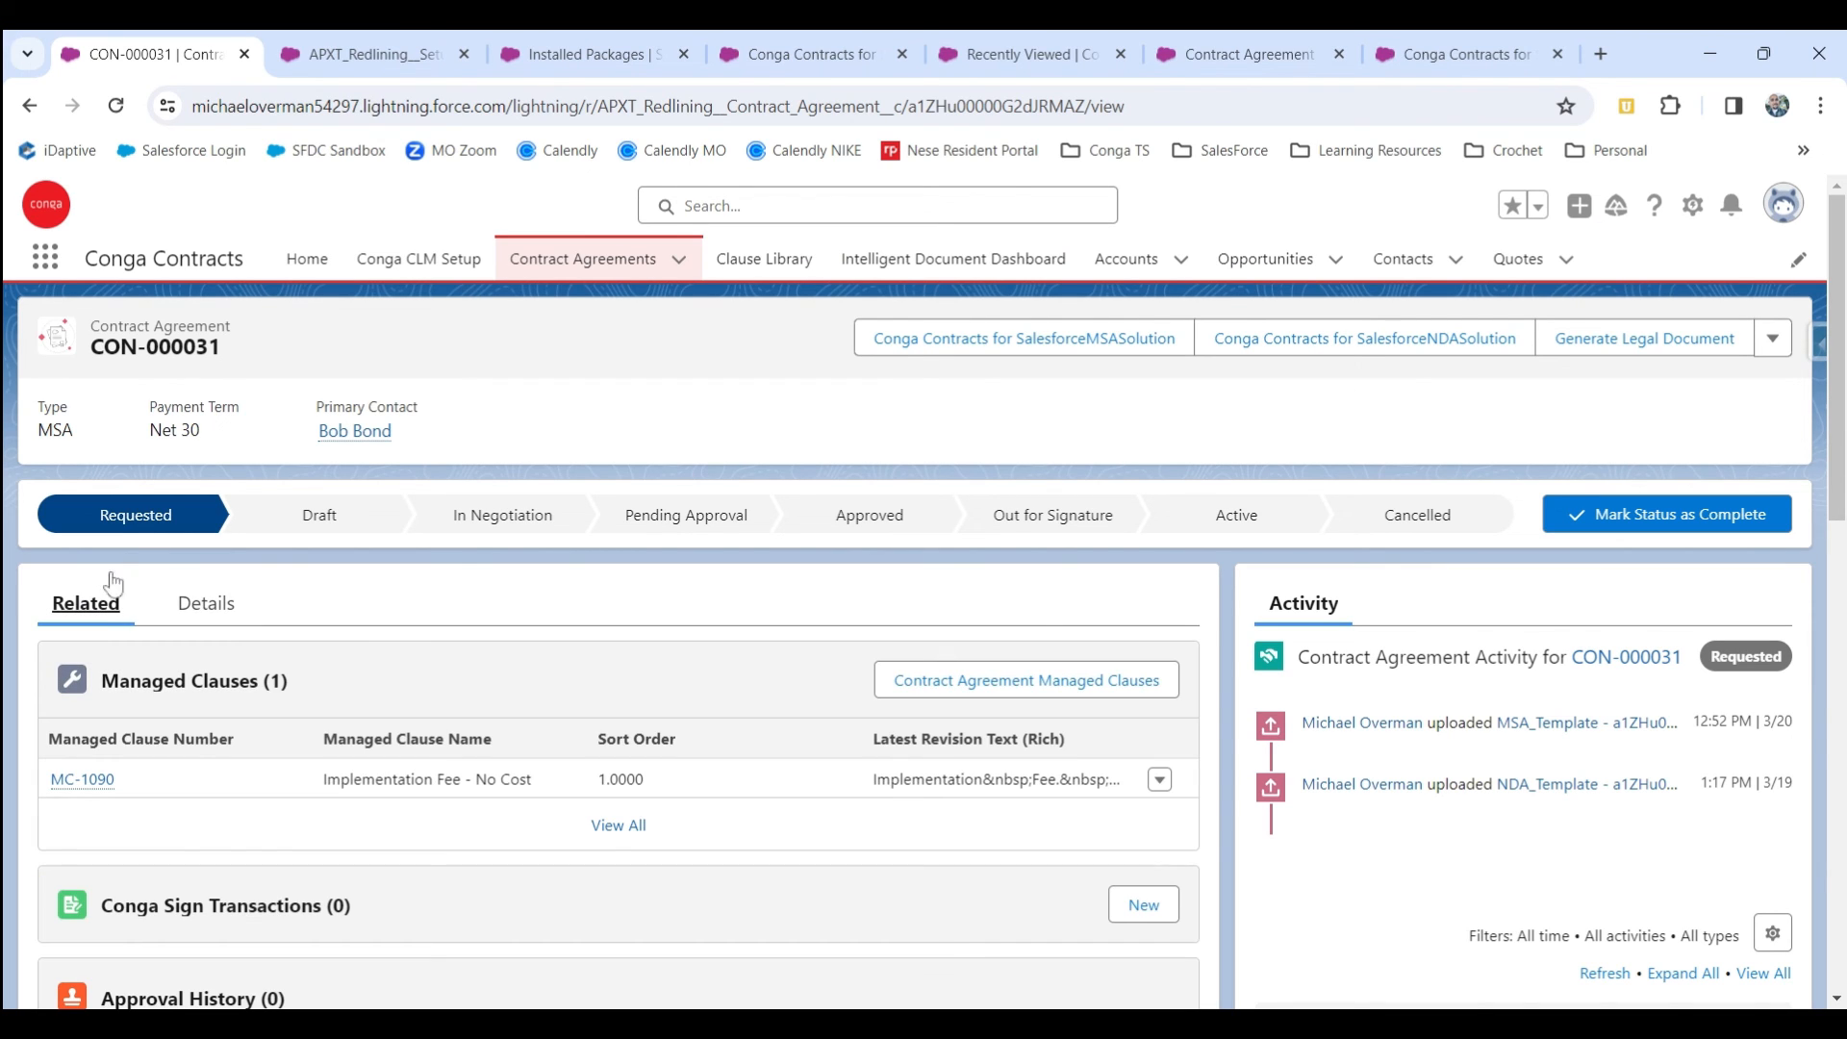
scroll(330, 621, "down", 5)
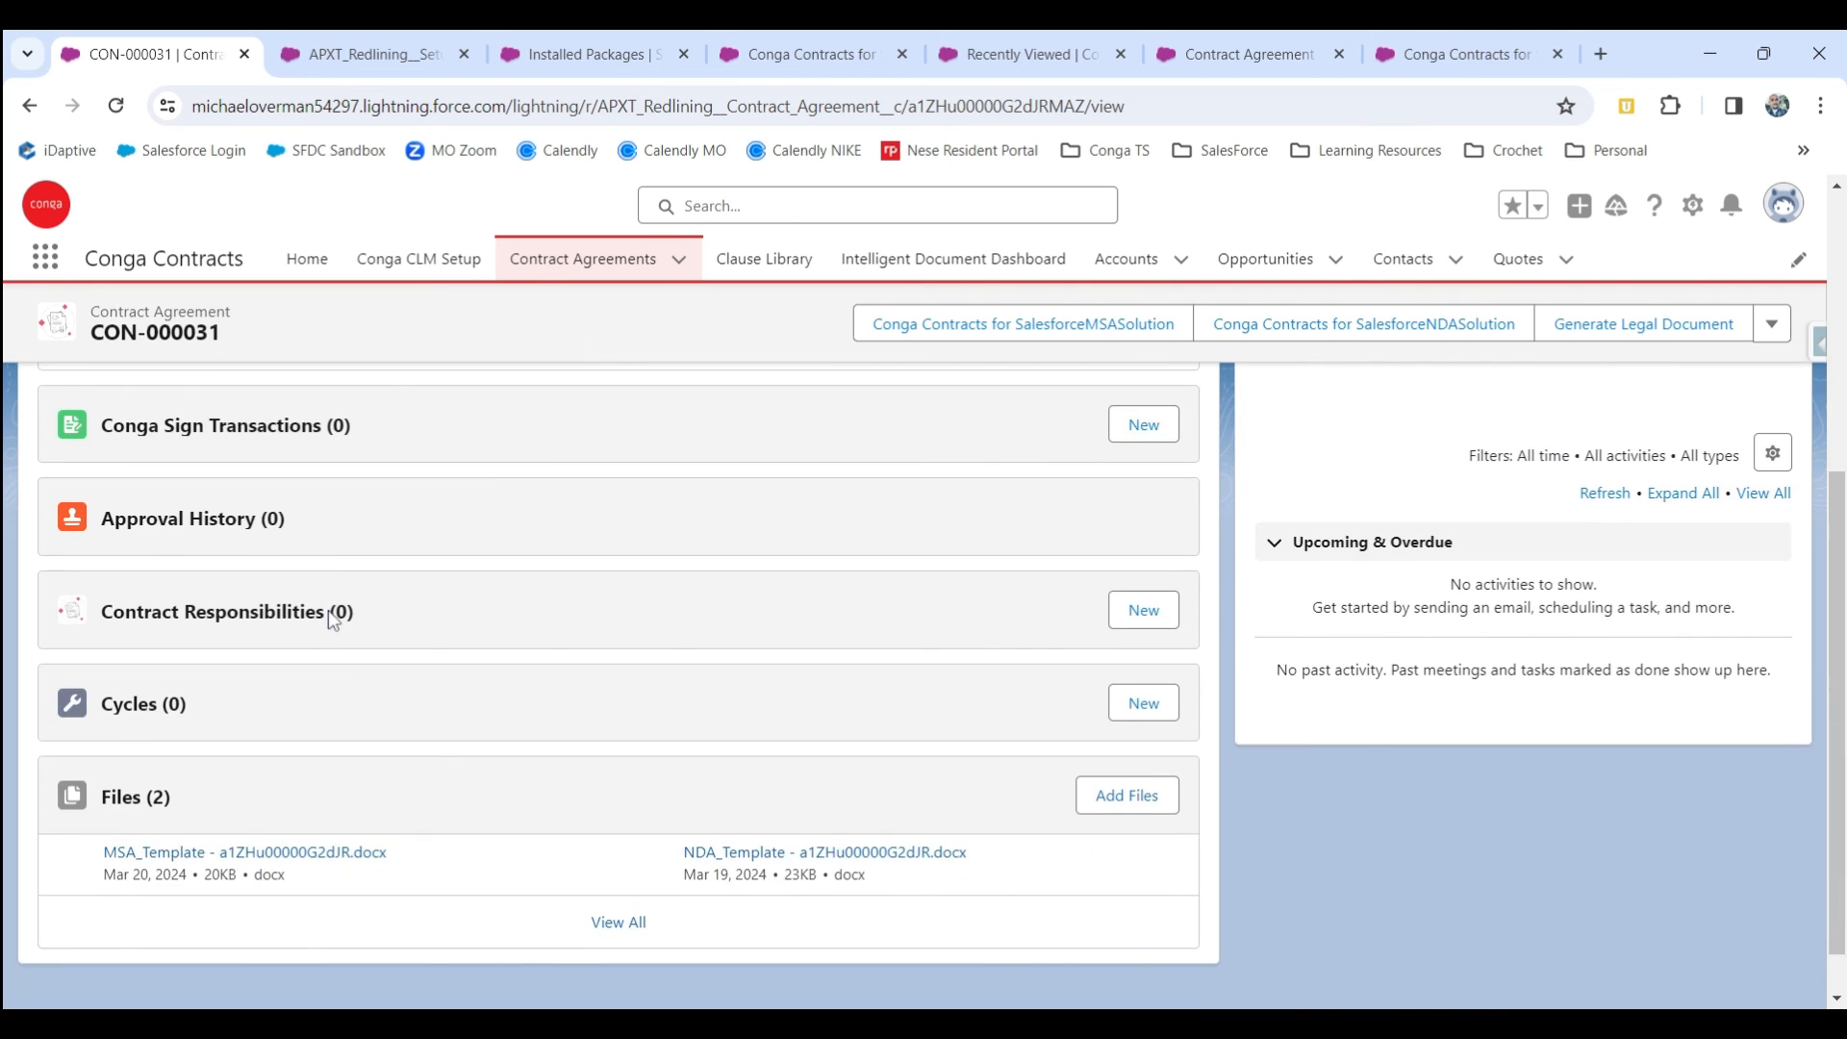
scroll(330, 623, "down", 1)
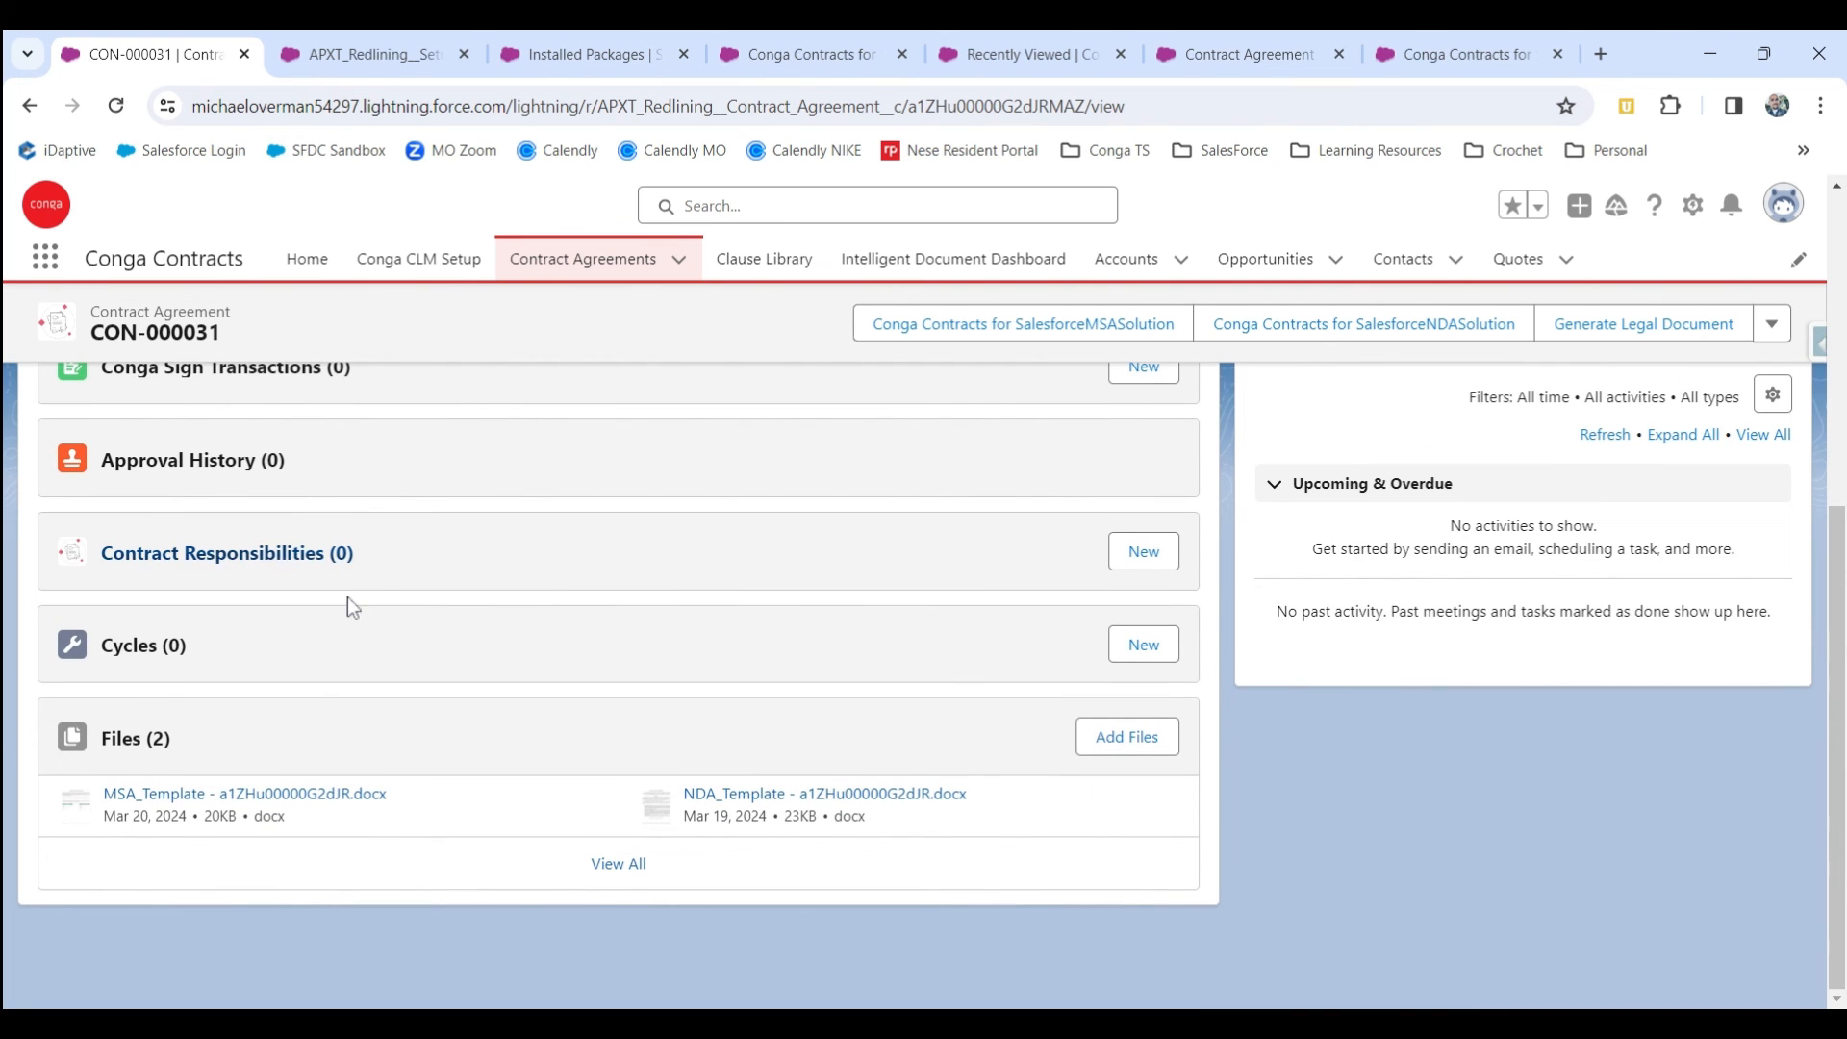
left_click(147, 796)
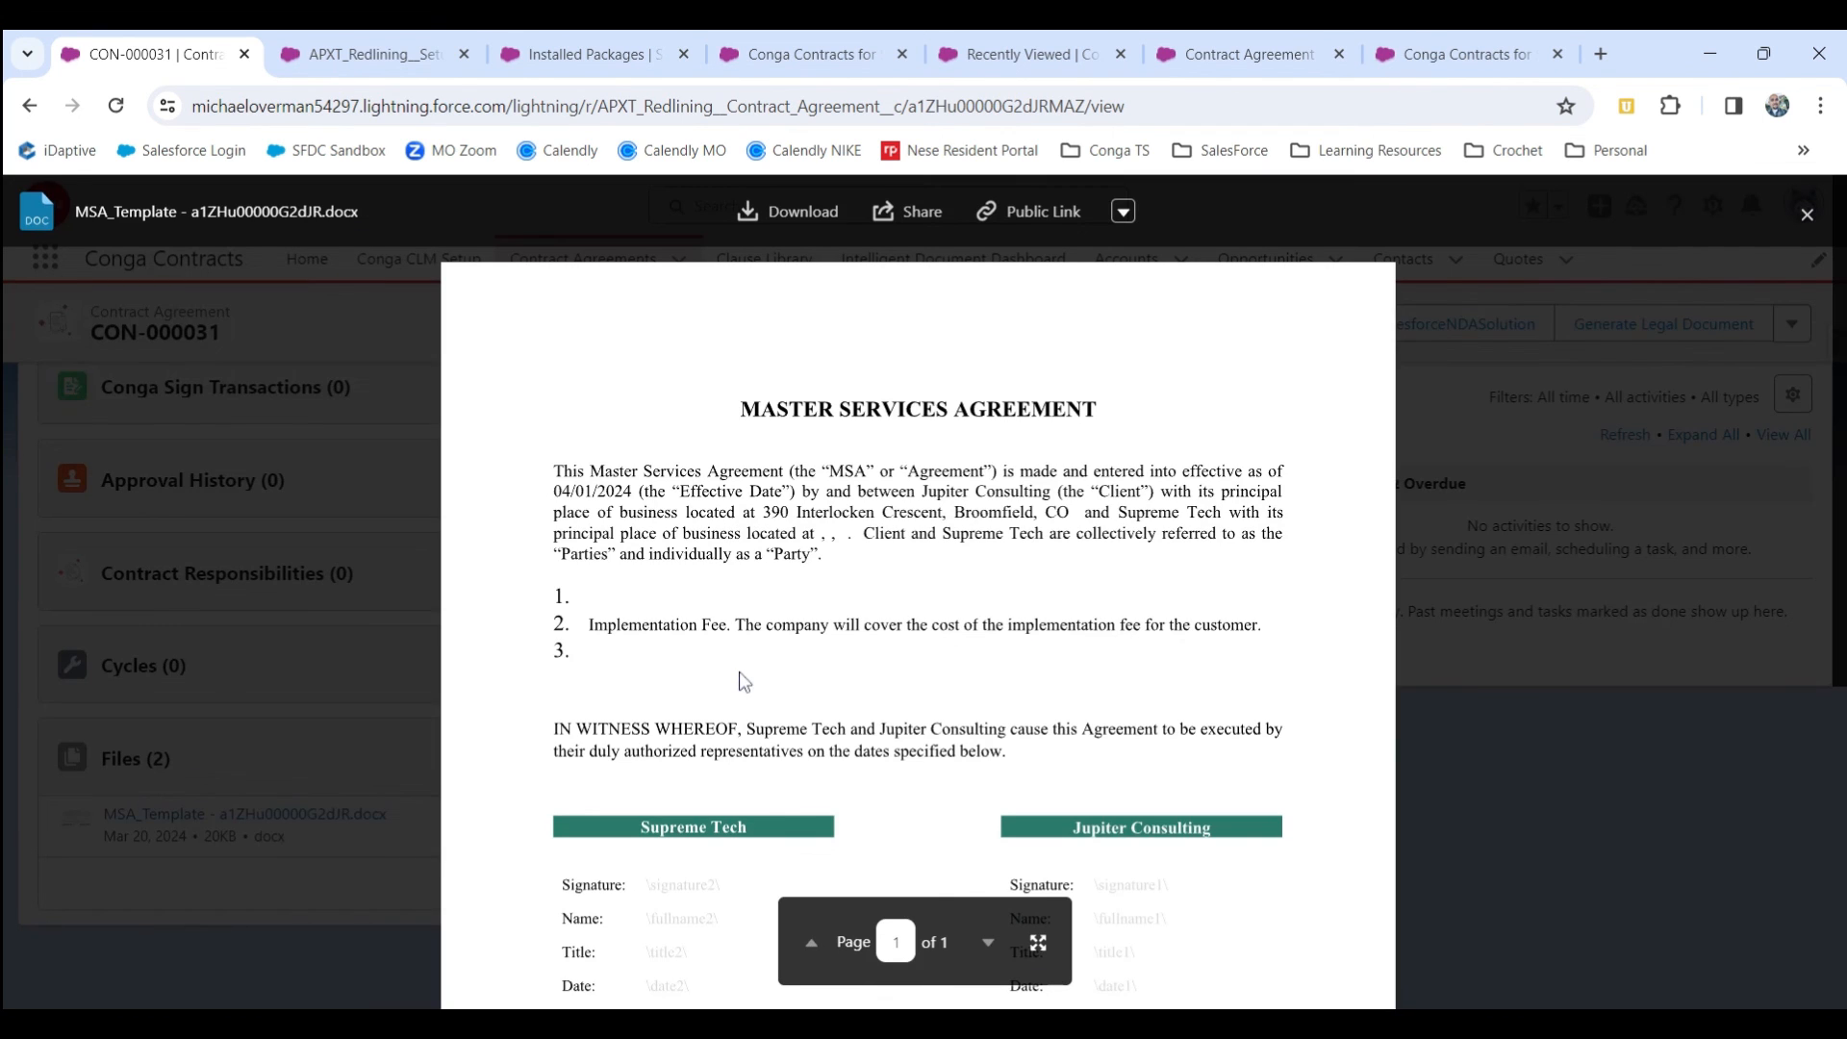
scroll(740, 678, "down", 3)
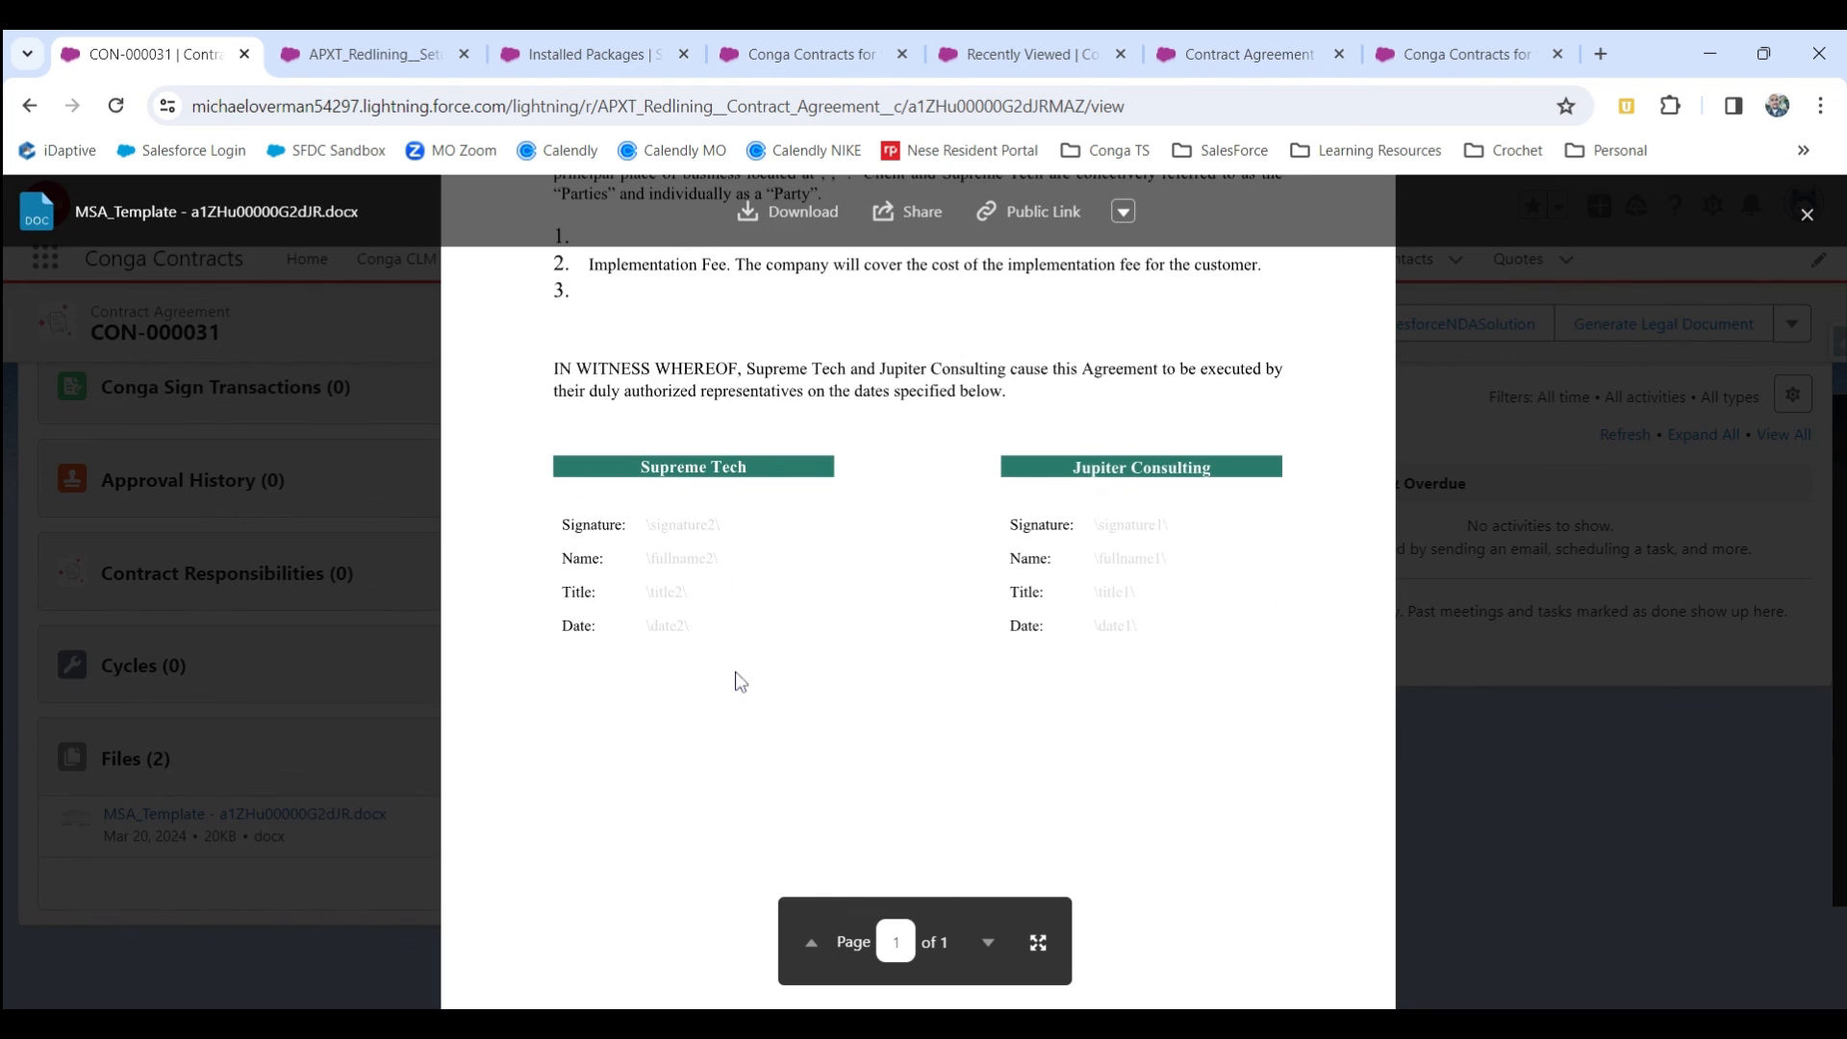
scroll(739, 679, "up", 3)
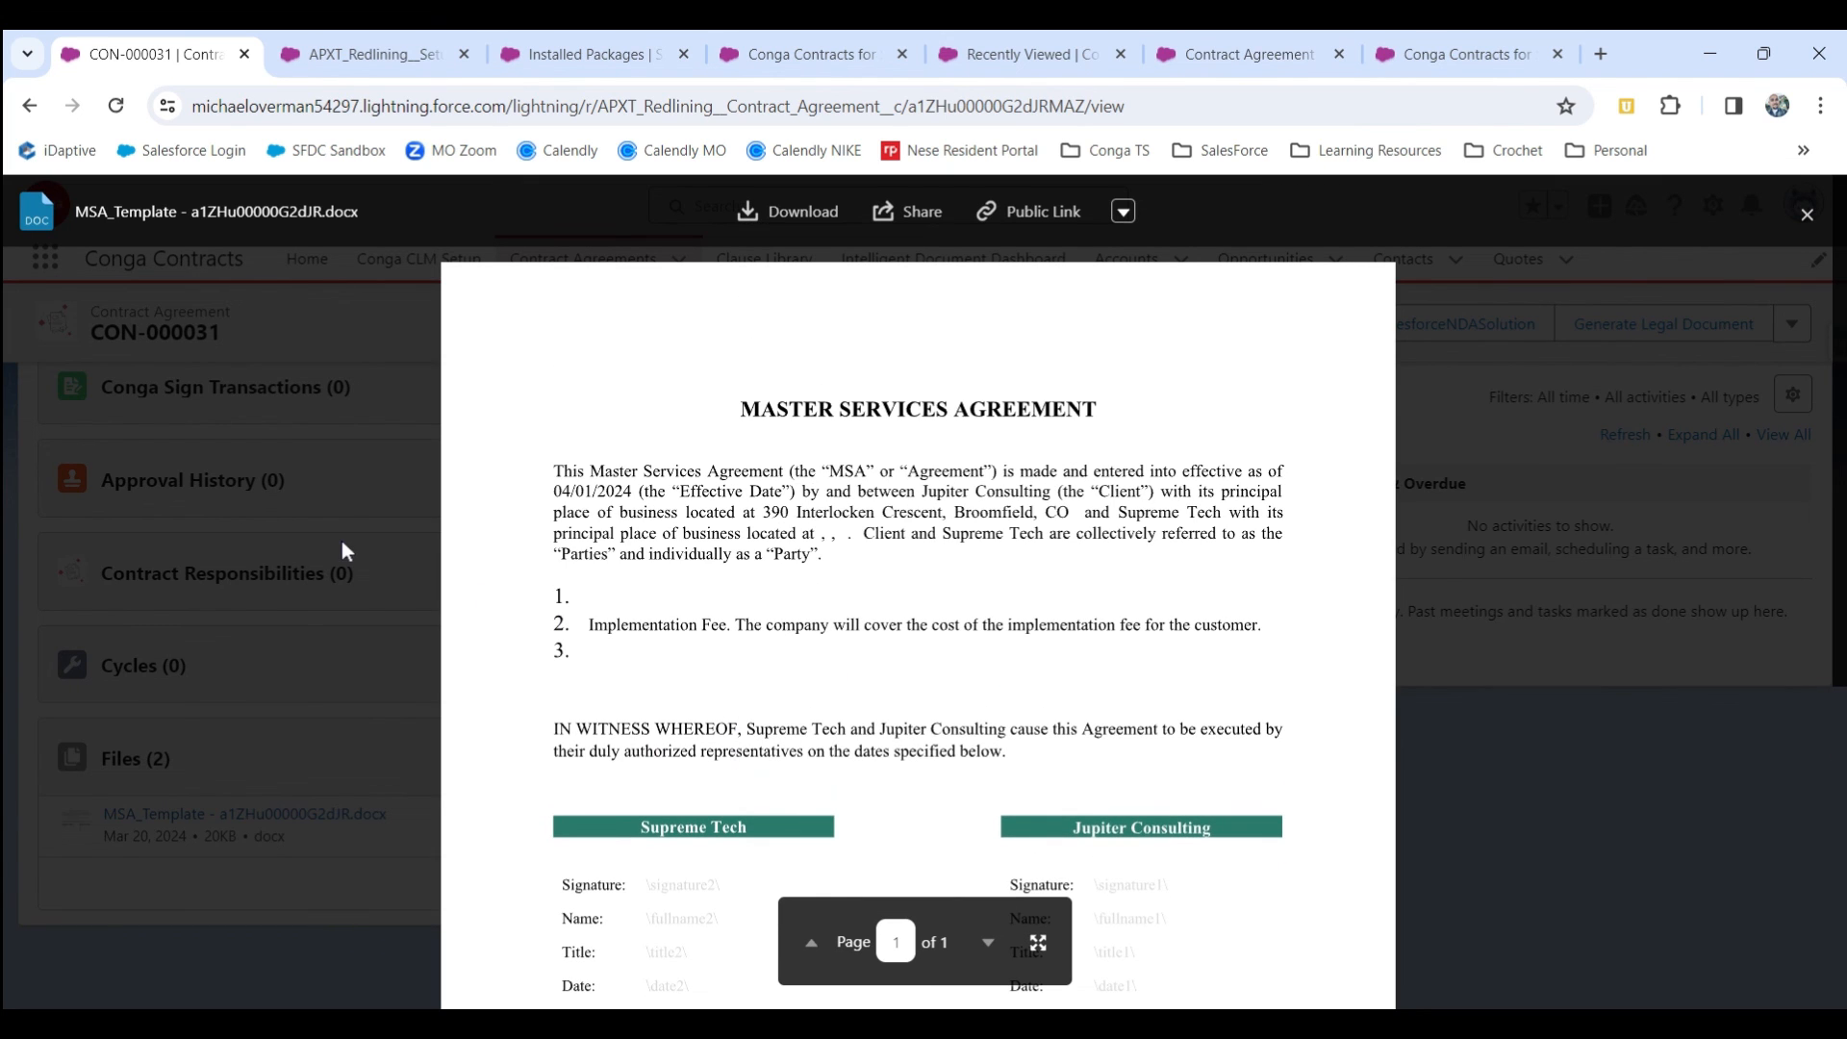
left_click(342, 543)
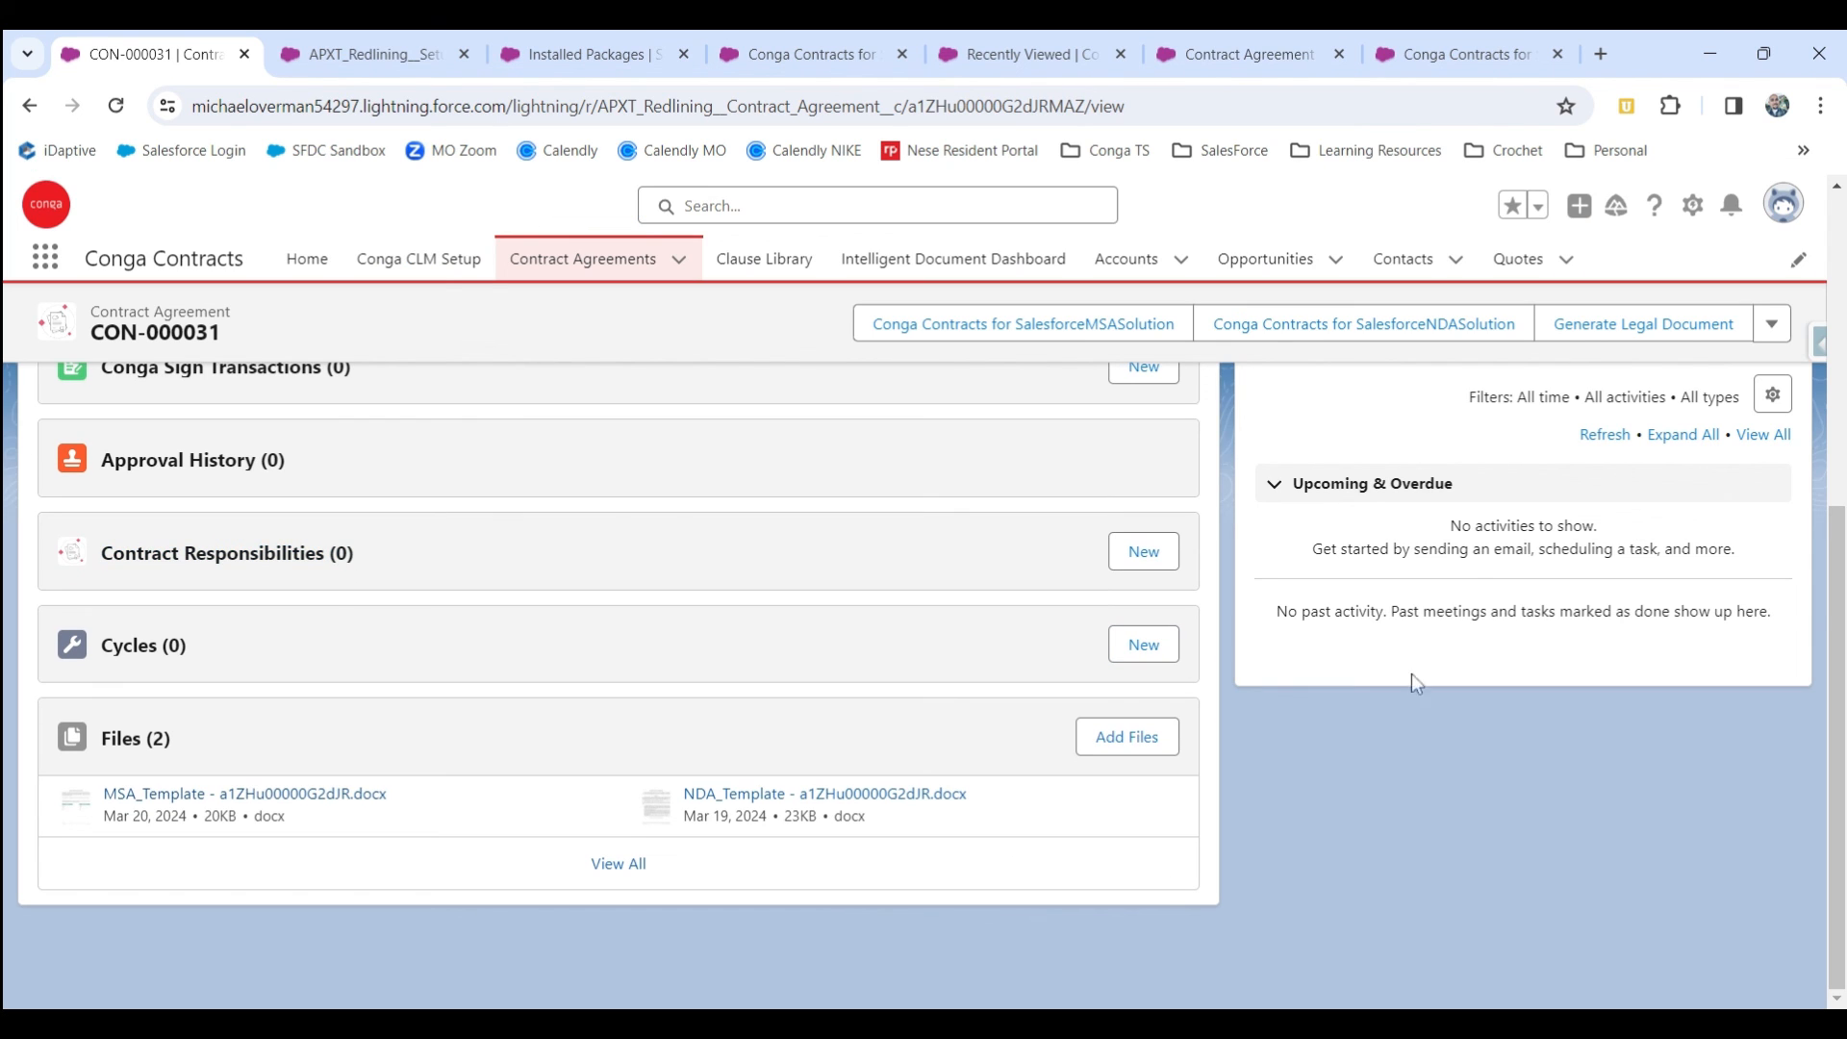